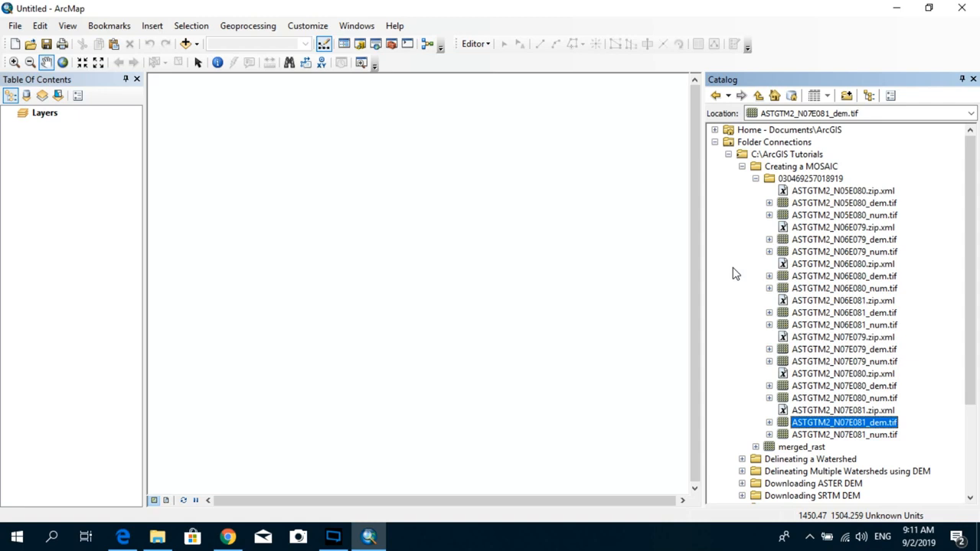
left_click(823, 204)
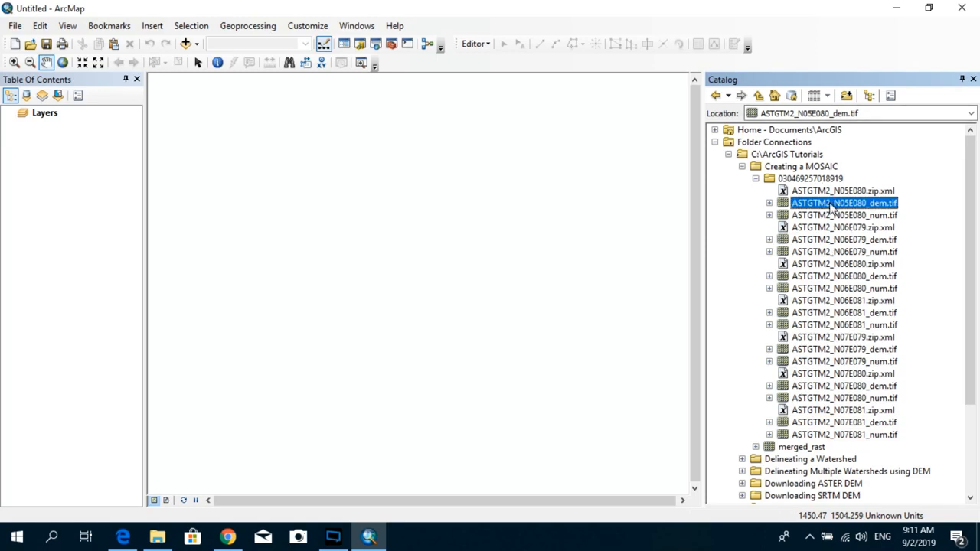
left_click_drag(819, 209, 40, 195)
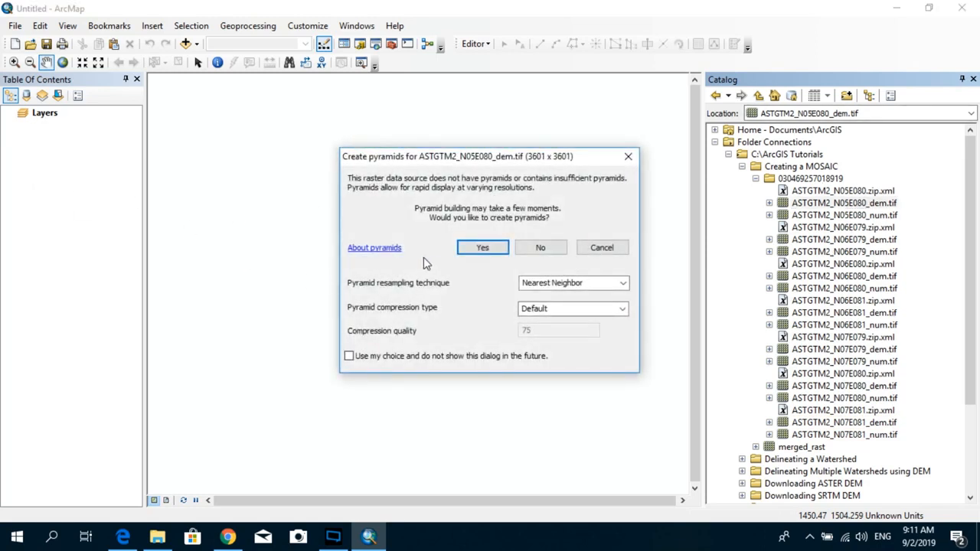
left_click(481, 249)
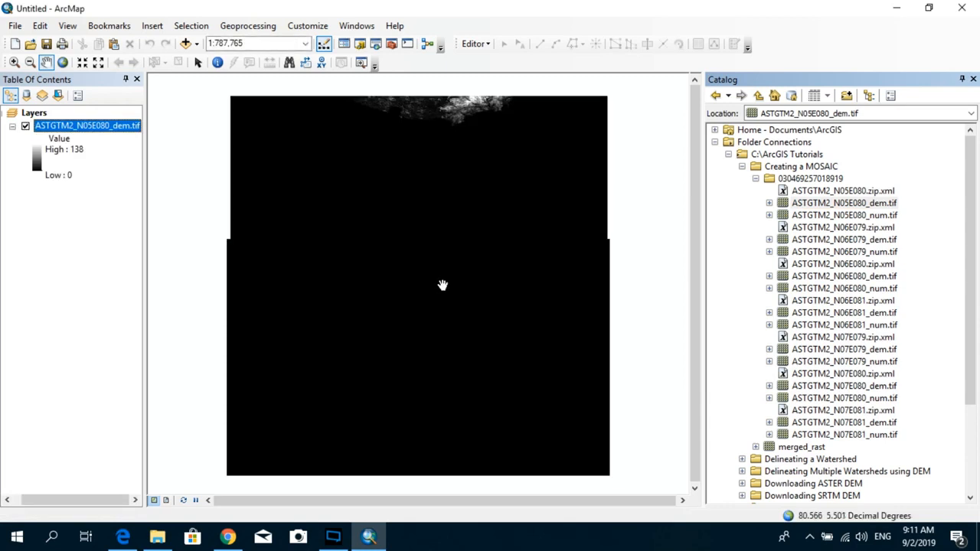
scroll(441, 285, "up", 3)
left_click_drag(816, 239, 91, 201)
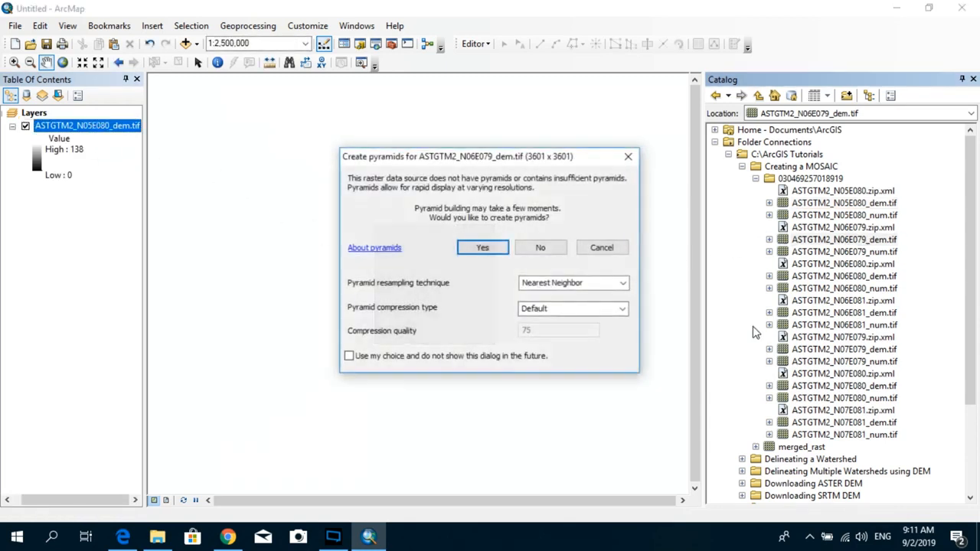
left_click(481, 248)
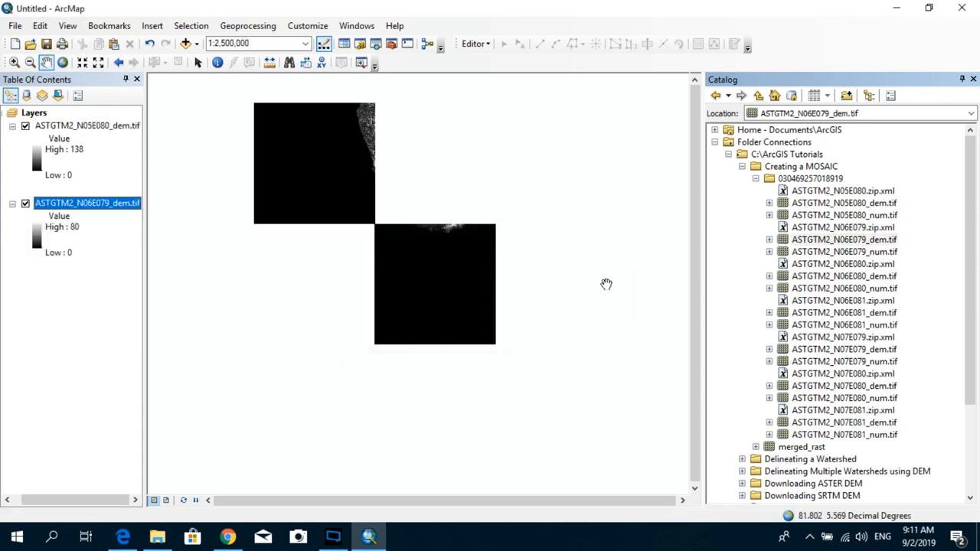
Step: Add ASTGTM2_N06E080_dem.tif and ASTGTM2_N06E081_dem.tif to the map, building pyramids for both rasters
left_click(847, 278)
left_click(849, 277)
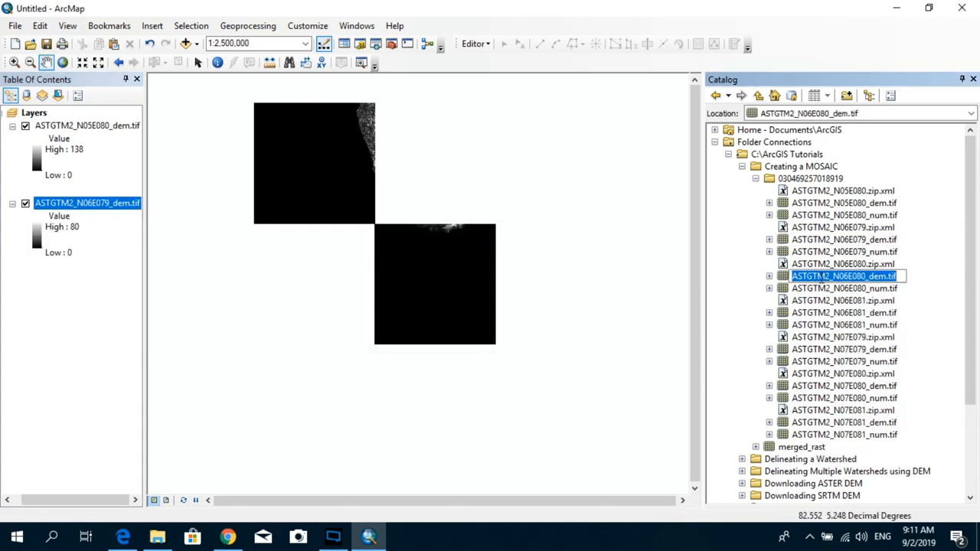
left_click_drag(842, 280, 109, 295)
left_click(483, 248)
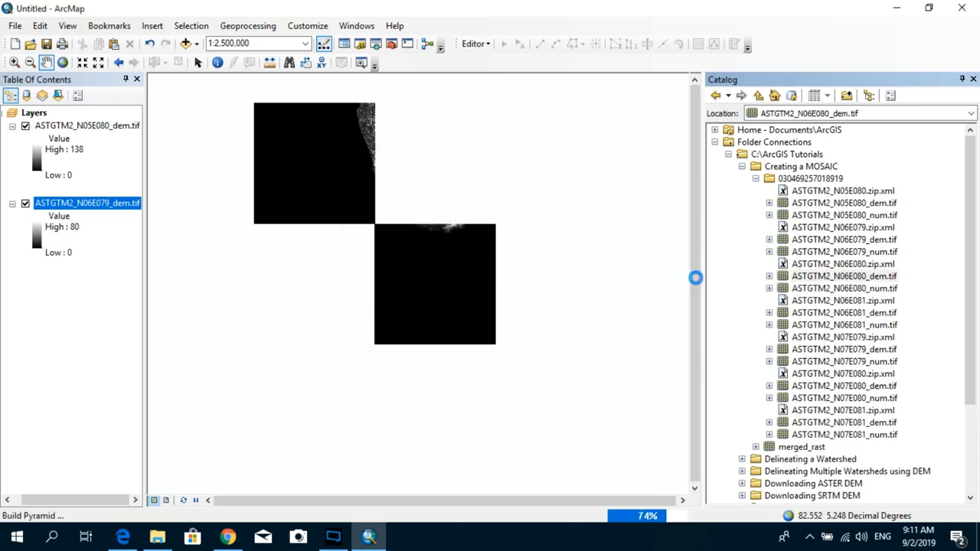
left_click(842, 313)
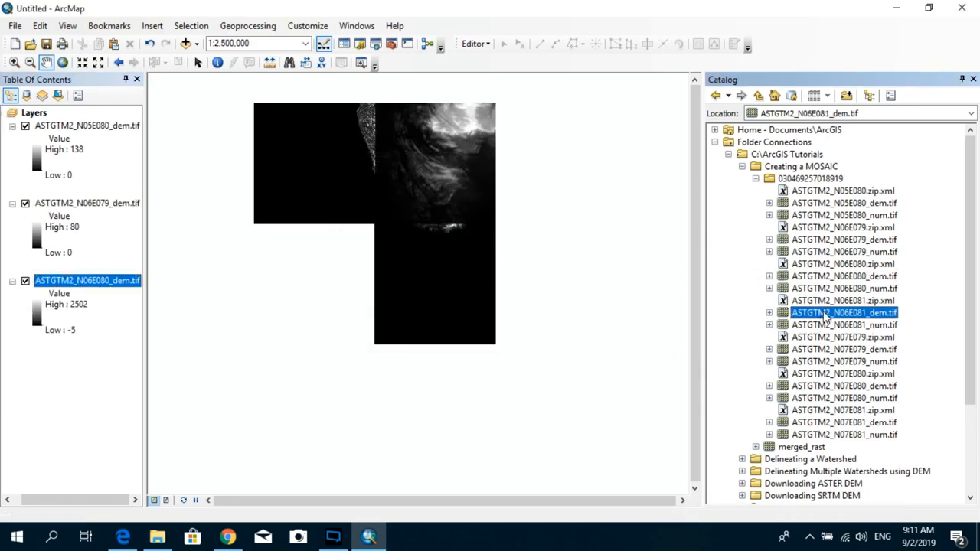
mouse_move(824, 314)
left_mouse_down()
mouse_move(365, 363)
mouse_move(94, 372)
left_mouse_up()
key("Return")
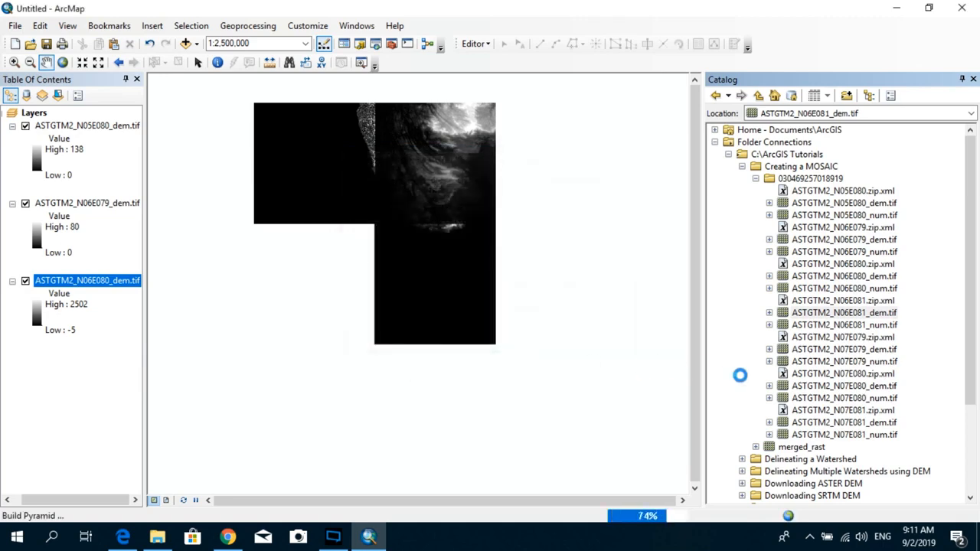
Step: Add ASTGTM2_N07E079_dem.tif and ASTGTM2_N07E080_dem.tif to the map with pyramids built
left_click(838, 350)
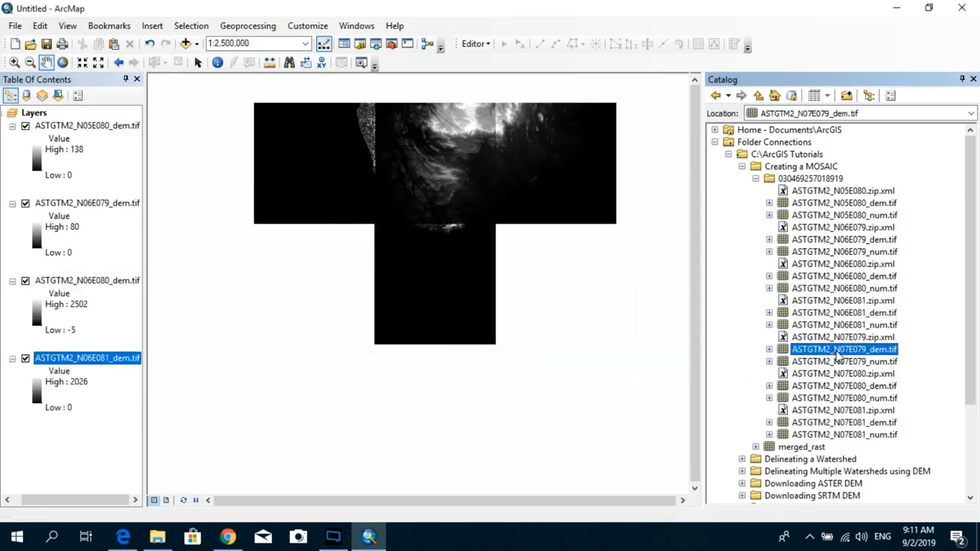
mouse_move(838, 350)
left_mouse_down()
mouse_move(242, 428)
mouse_move(43, 443)
left_mouse_up()
key("Return")
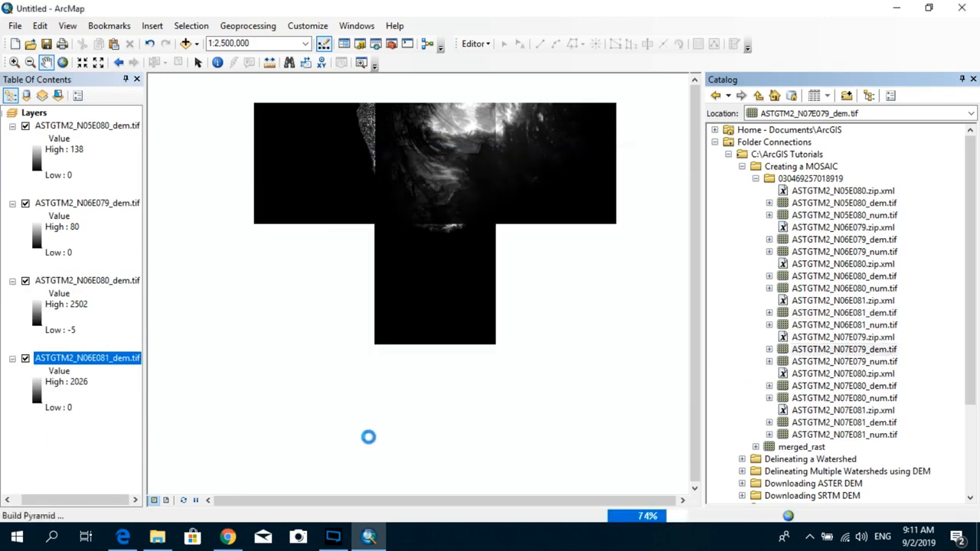
left_click(839, 386)
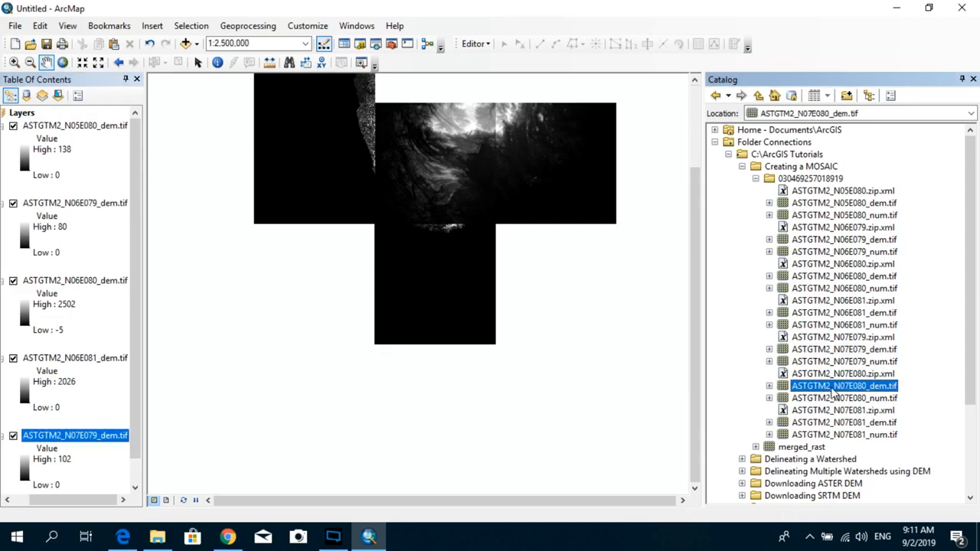
left_click_drag(839, 386, 69, 344)
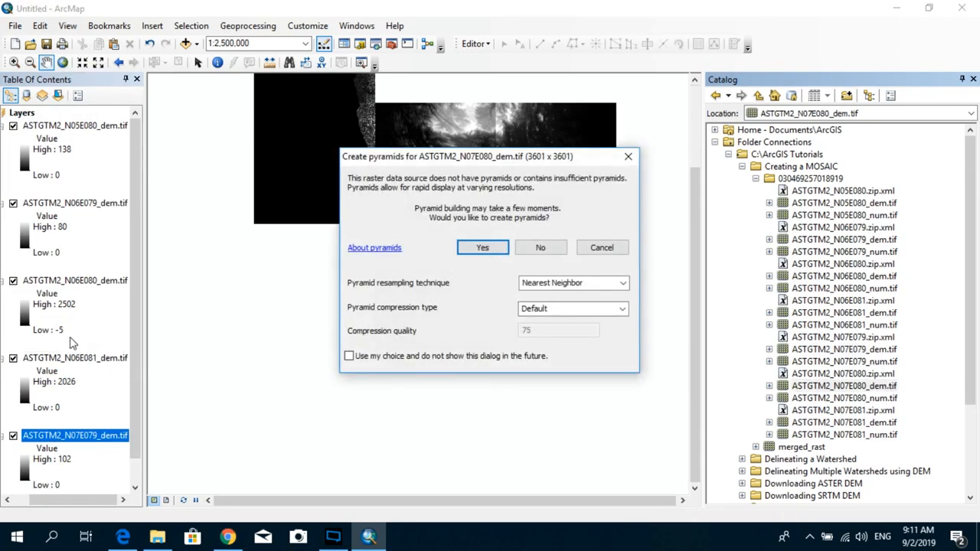
key("Return")
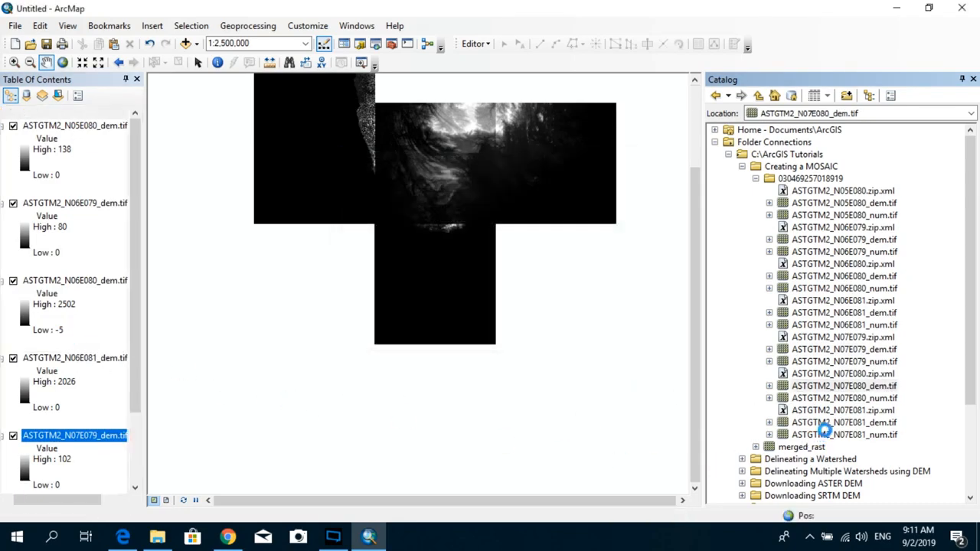
Step: Add the last DEM tile, ASTGTM2_N07E081_dem.tif, to the map and build its pyramids
left_click(835, 423)
left_click_drag(837, 426, 43, 386)
key("Return")
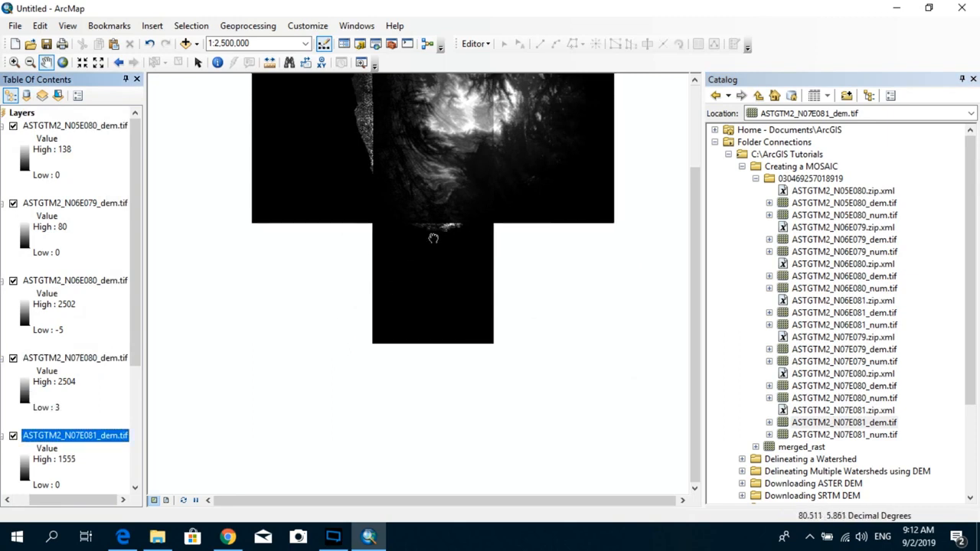
left_click_drag(433, 241, 384, 354)
left_click_drag(288, 316, 346, 264)
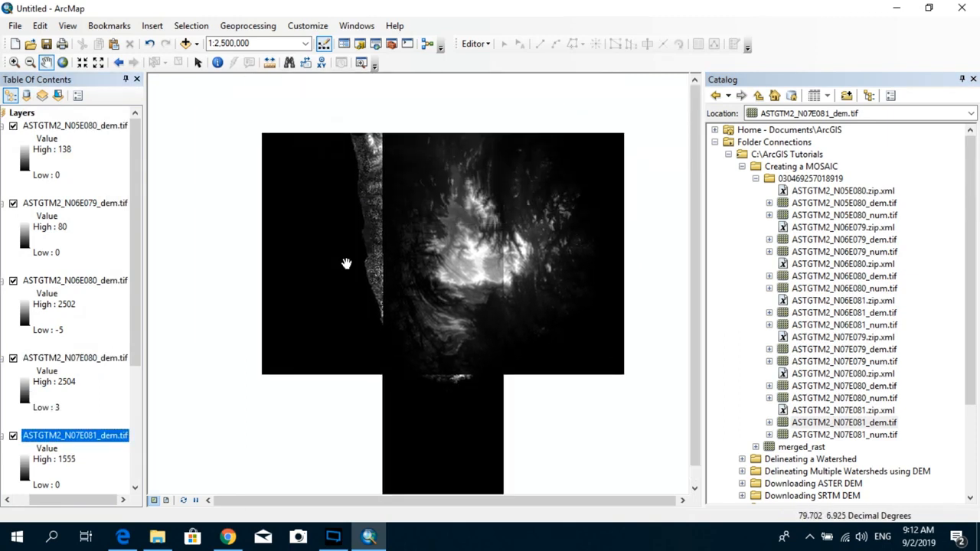
left_click_drag(424, 288, 380, 261)
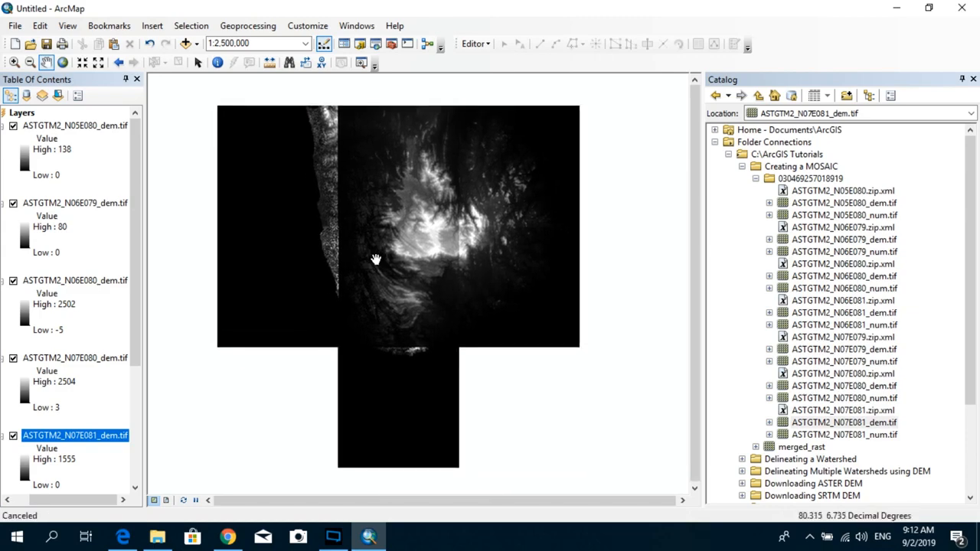
Step: Search the geoprocessing tools for "mosaic to new raster" and open the Mosaic To New Raster tool
left_click(375, 44)
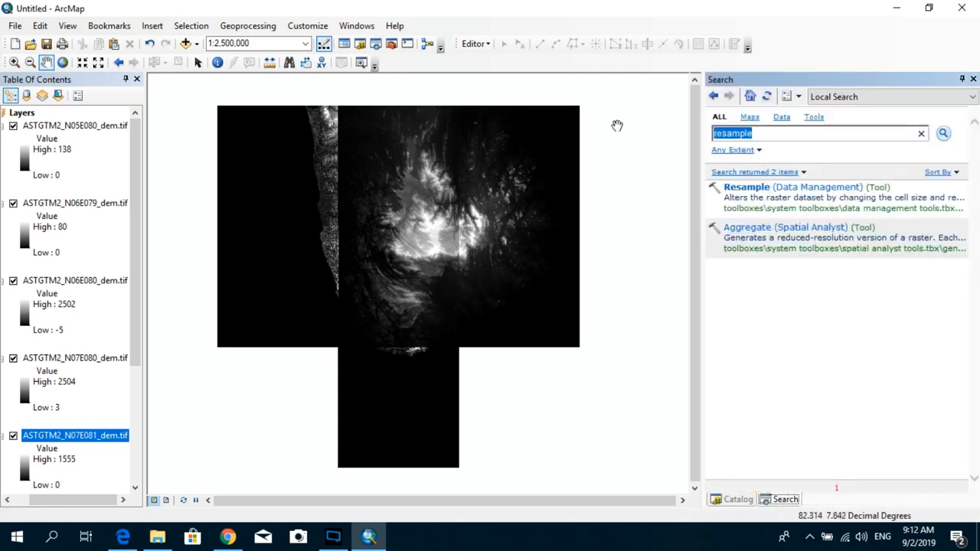
type("mosaic to new raster")
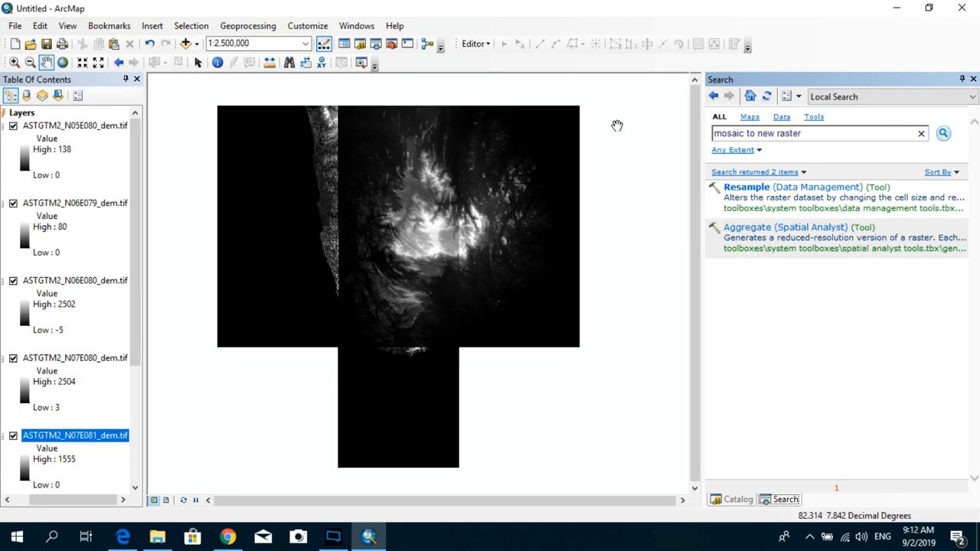
key("Return")
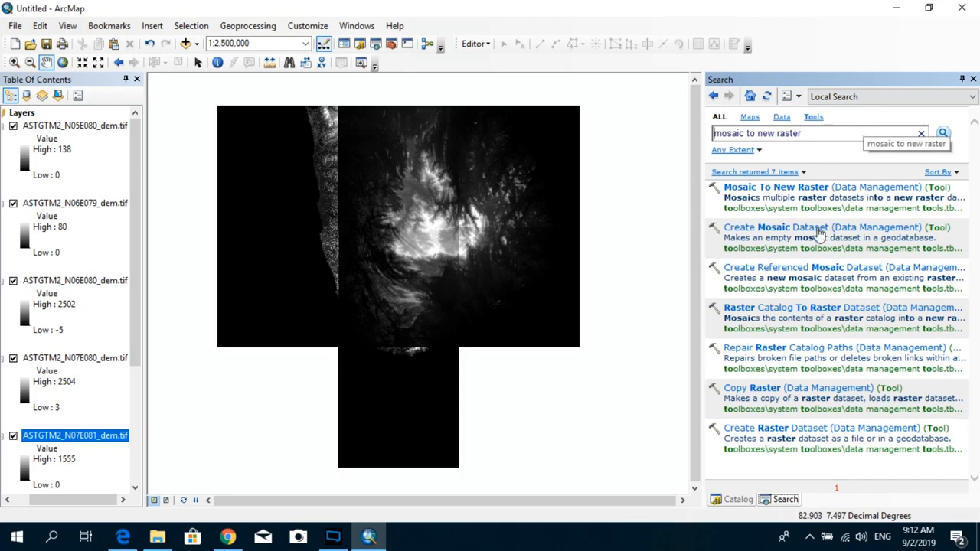
left_click(815, 188)
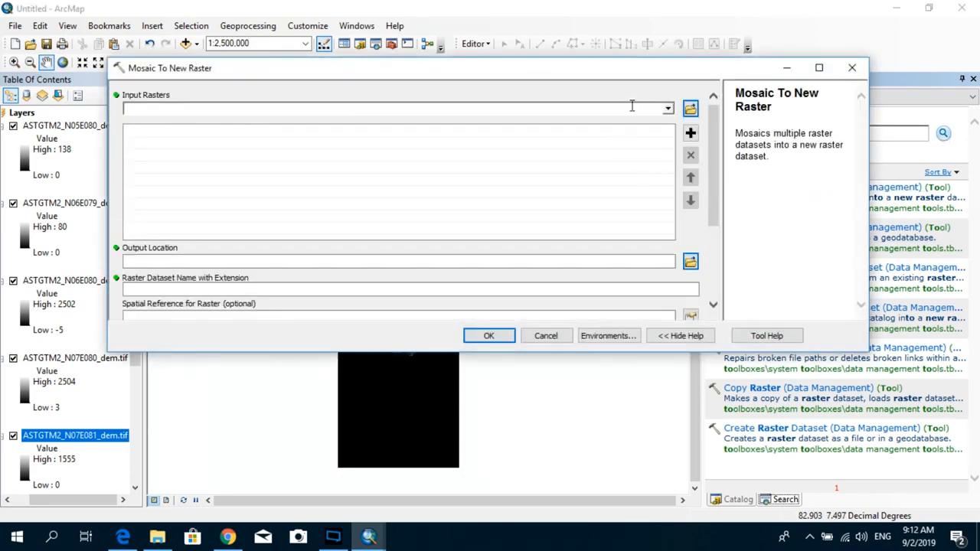
Step: Make the Mosaic To New Raster dialog taller and hide its help
left_click_drag(636, 69, 717, 96)
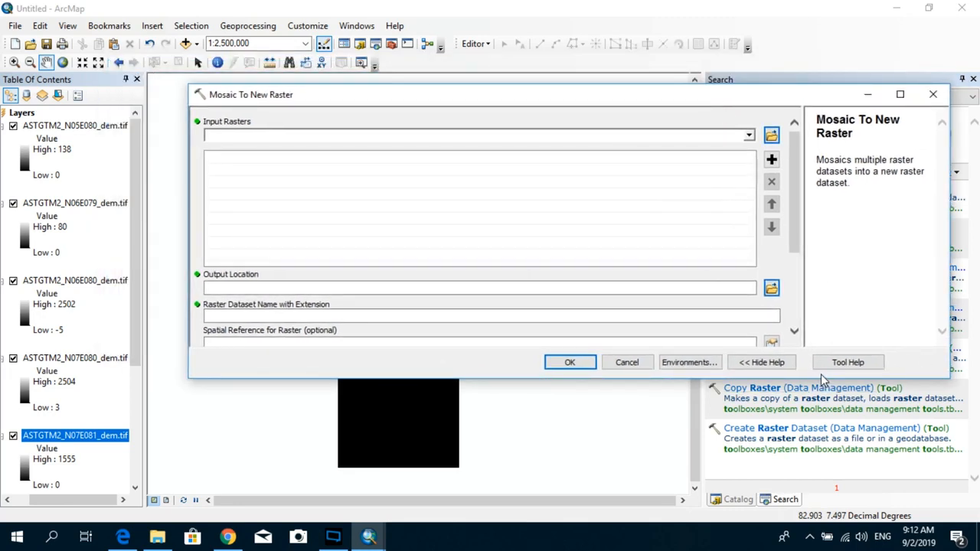
left_click_drag(821, 378, 821, 449)
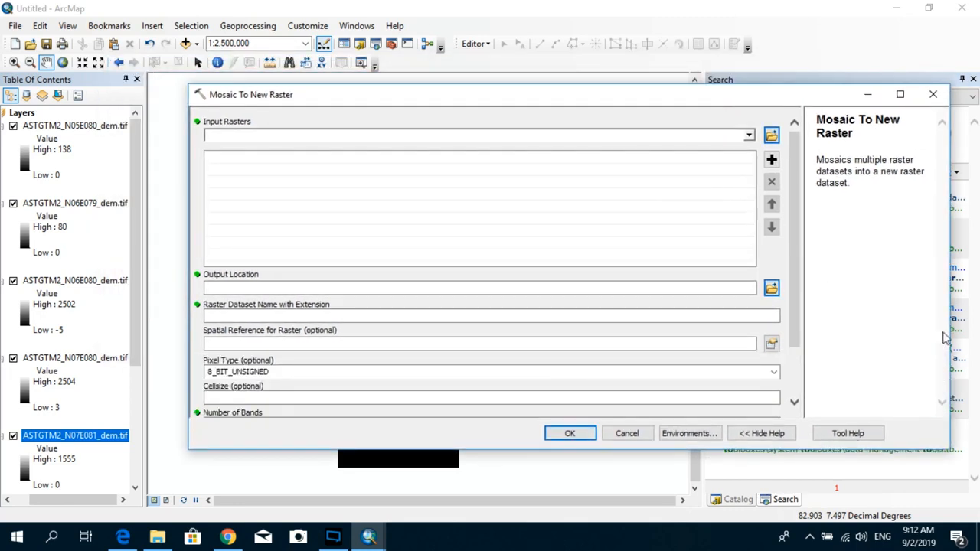
left_click(766, 435)
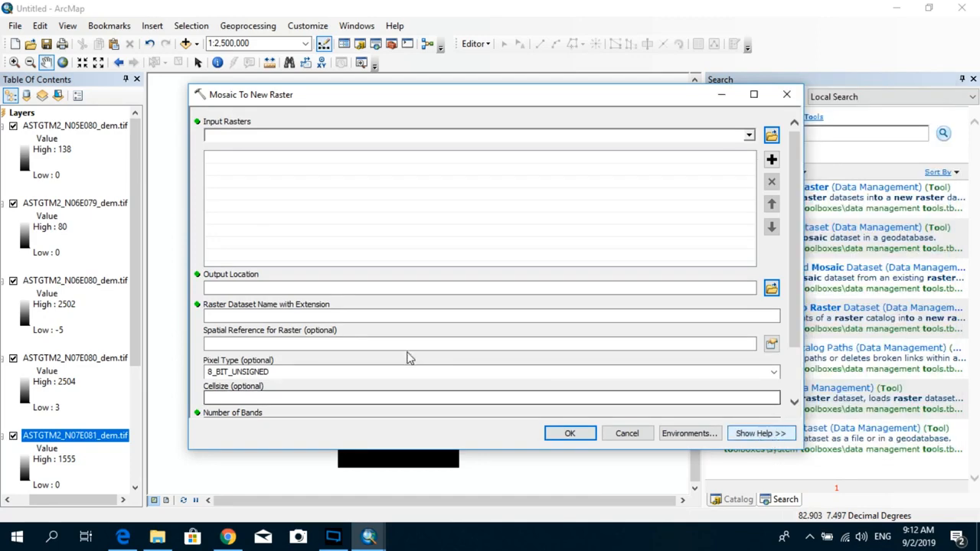
left_click(81, 126)
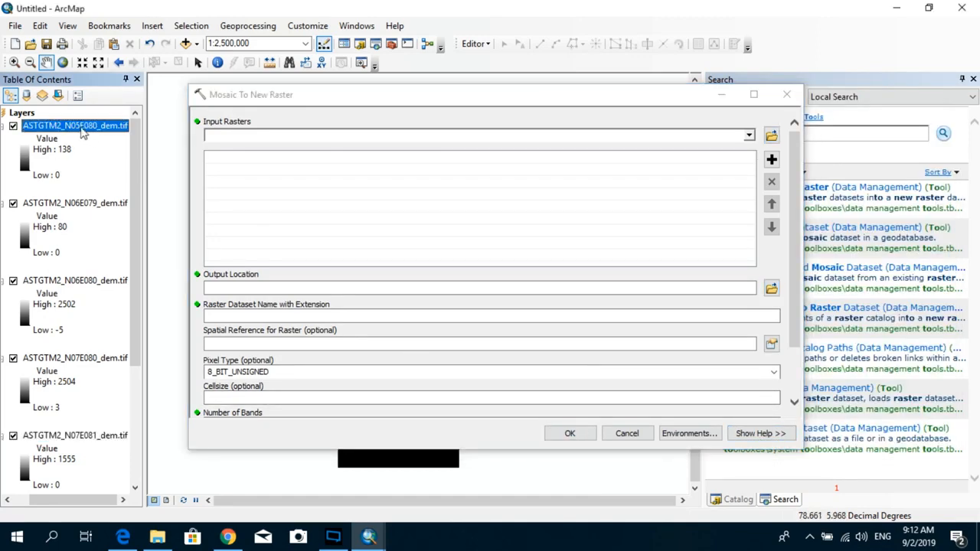
left_click_drag(83, 131, 260, 136)
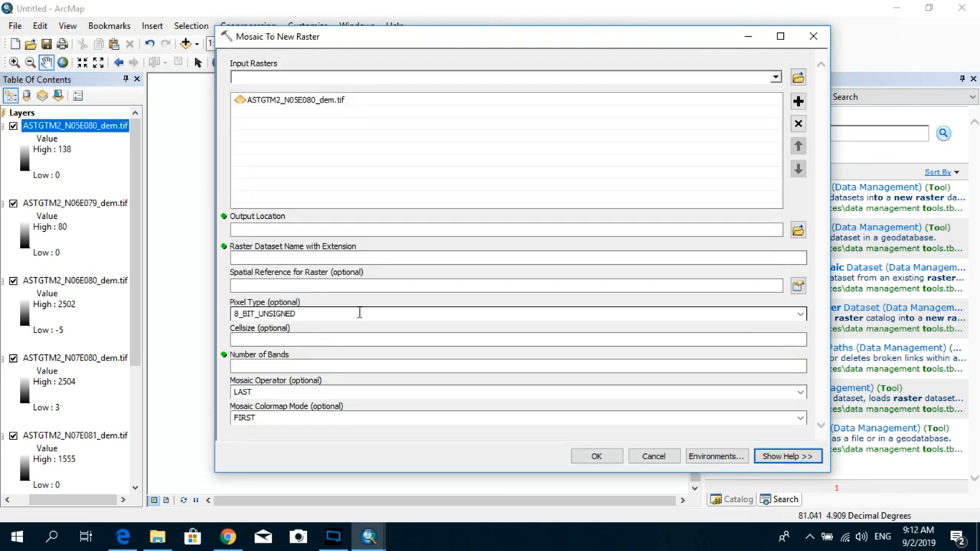
left_click(300, 313)
left_click_drag(300, 313, 224, 313)
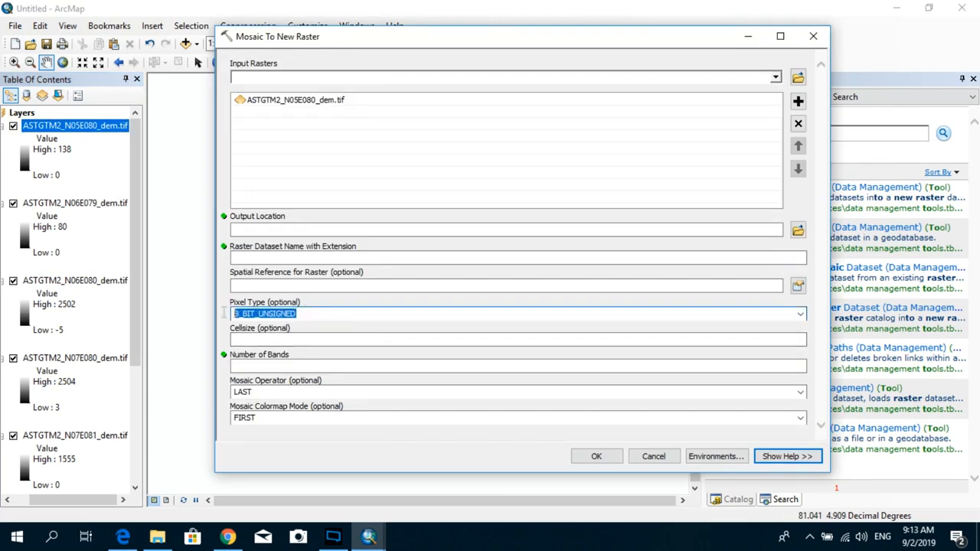
left_click(318, 315)
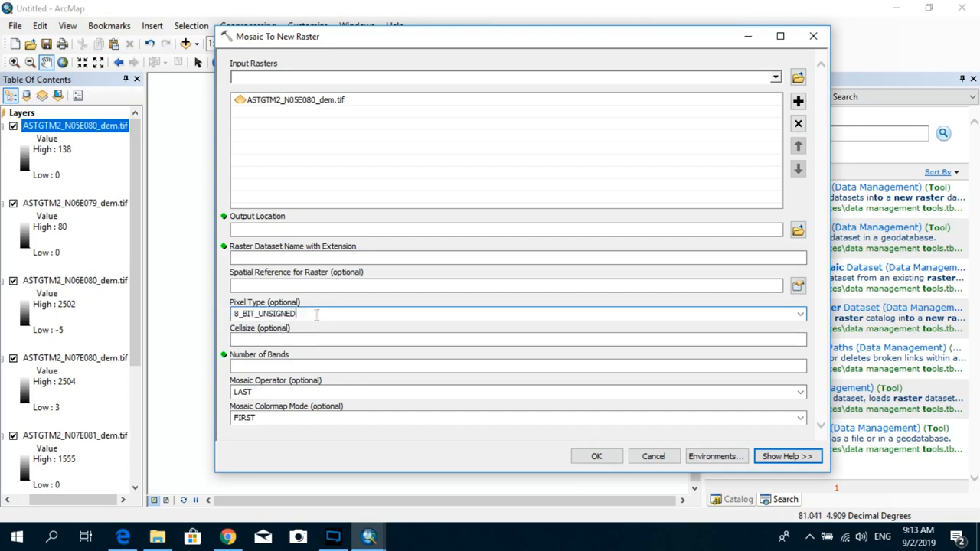
left_click_drag(325, 316, 229, 315)
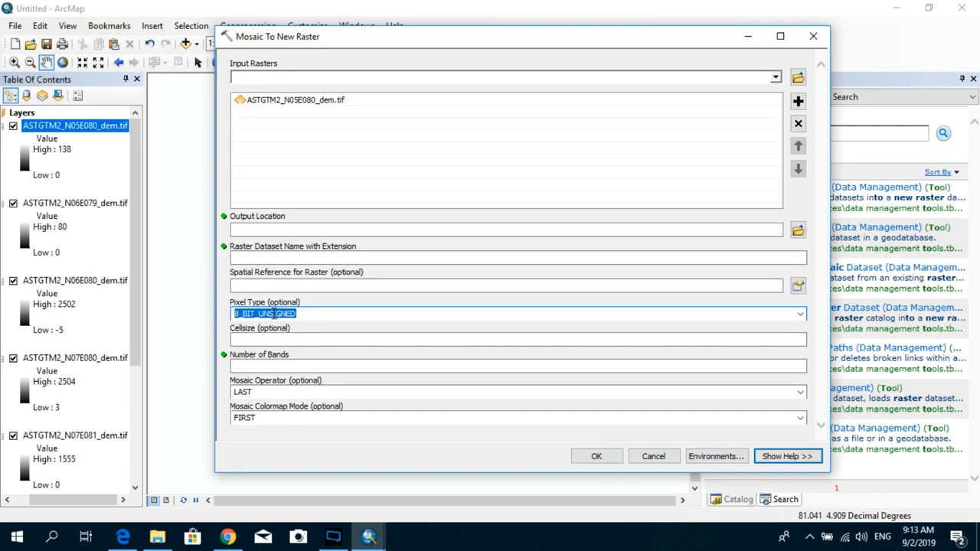
left_click(653, 457)
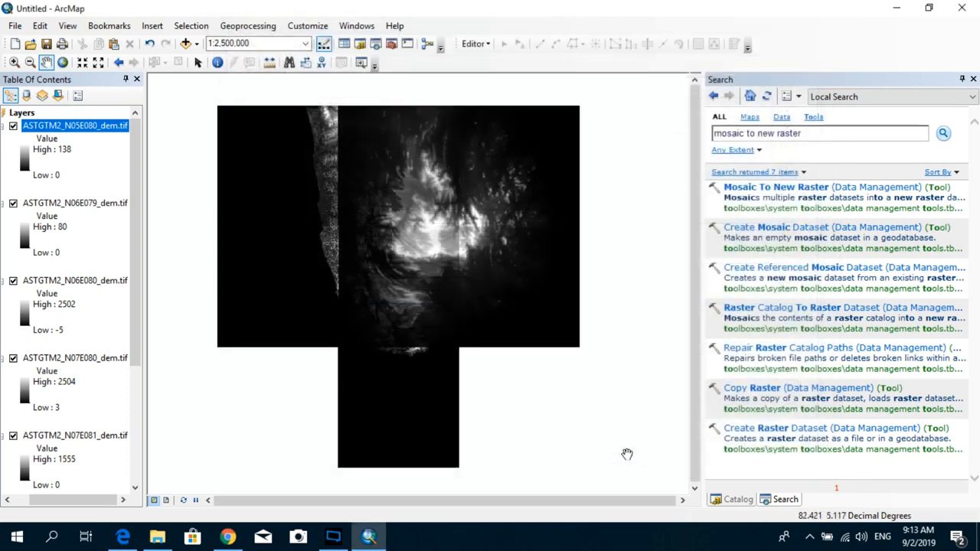
Step: Check the pixel type and pixel depth of ASTGTM2_N05E080_dem.tif in its layer source properties
right_click(97, 129)
left_click(141, 336)
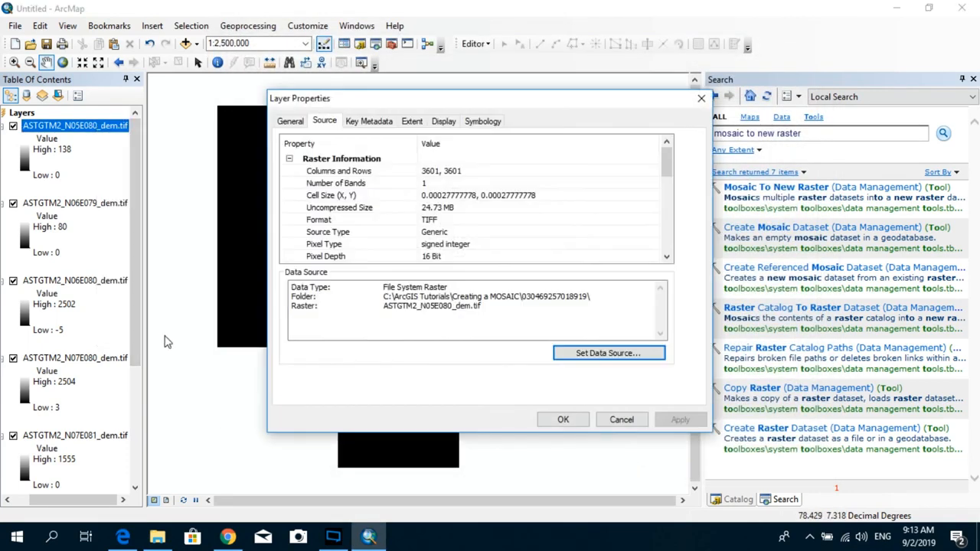
scroll(456, 242, "down", 1)
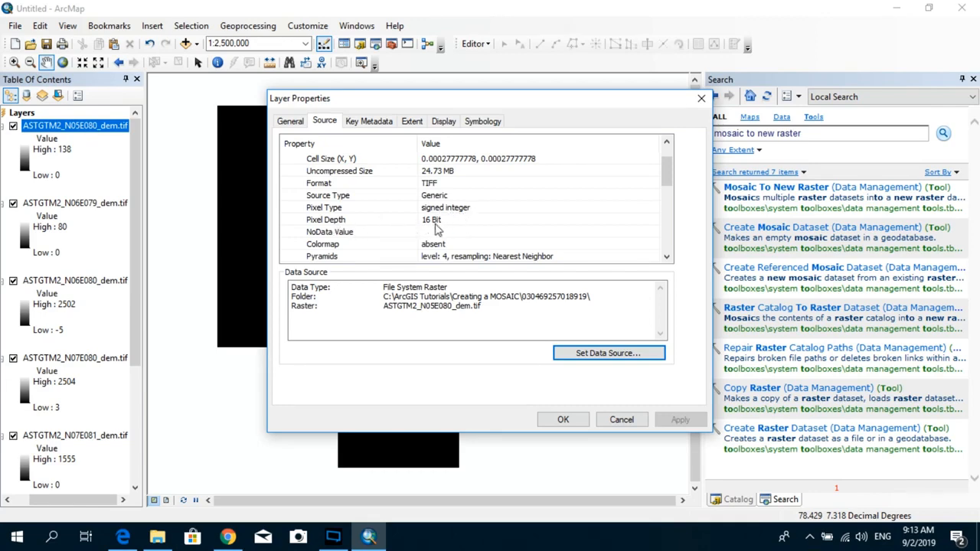
left_click(621, 419)
Step: Open the Mosaic To New Raster tool and add ASTGTM2_N05E080_dem.tif, ASTGTM2_N06E079_dem.tif and ASTGTM2_N06E080_dem.tif as input rasters
left_click(762, 187)
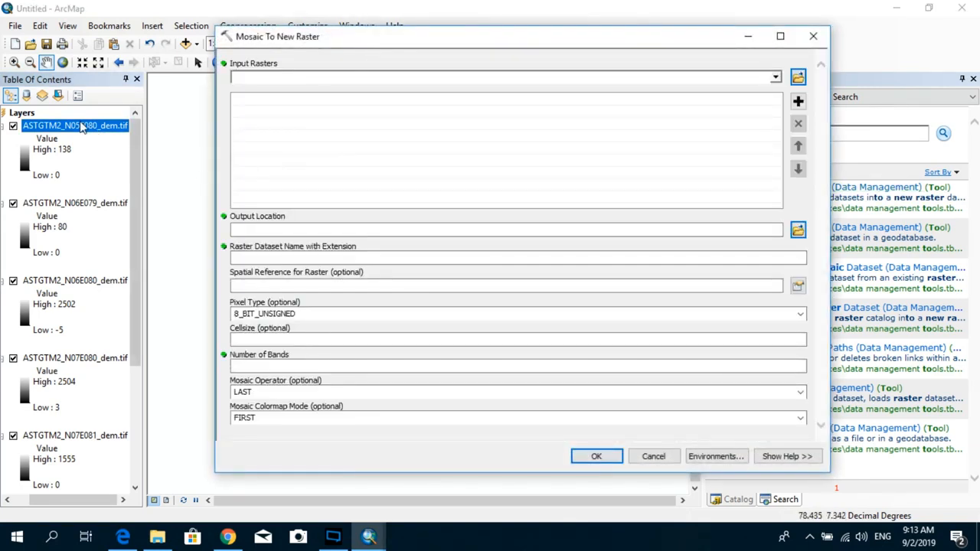
left_click_drag(81, 126, 280, 102)
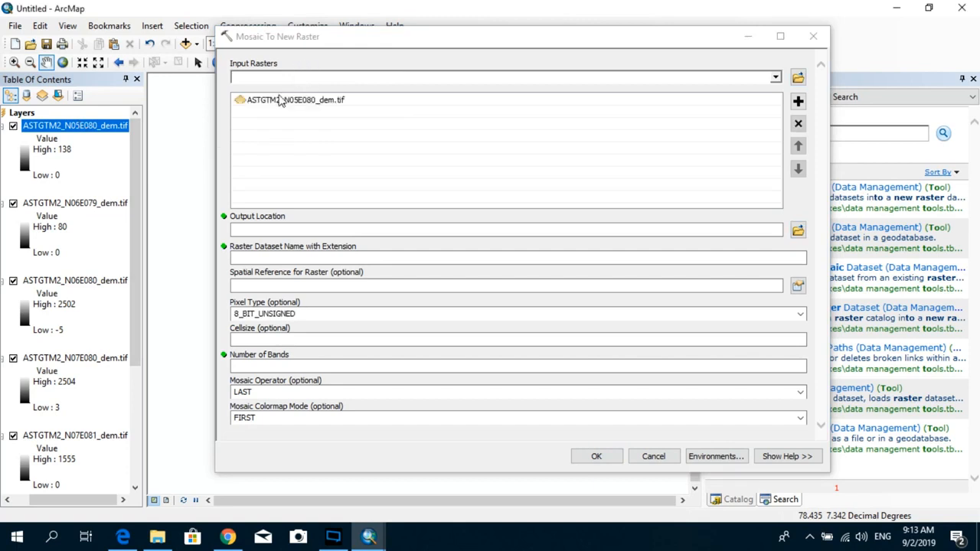
left_click(73, 204)
left_click_drag(88, 207, 291, 122)
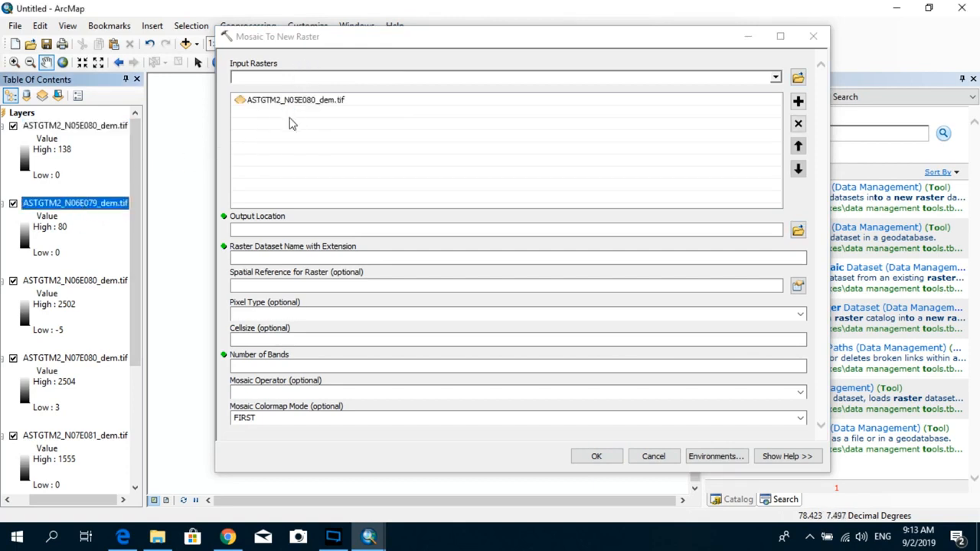
left_click(81, 281)
left_click_drag(76, 283, 296, 169)
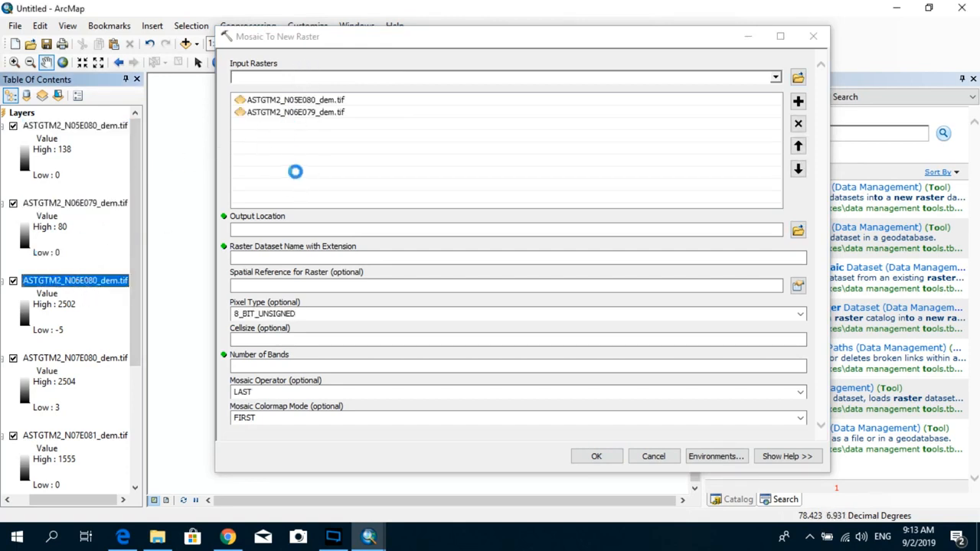
Step: Add the remaining tiles ASTGTM2_N07E080, N07E081, N06E081 and N07E079 to the input rasters
scroll(125, 307, "down", 3)
left_click(100, 269)
left_click_drag(100, 269, 322, 170)
left_click_drag(71, 346, 287, 191)
left_click_drag(91, 427, 321, 176)
scroll(34, 354, "down", 2)
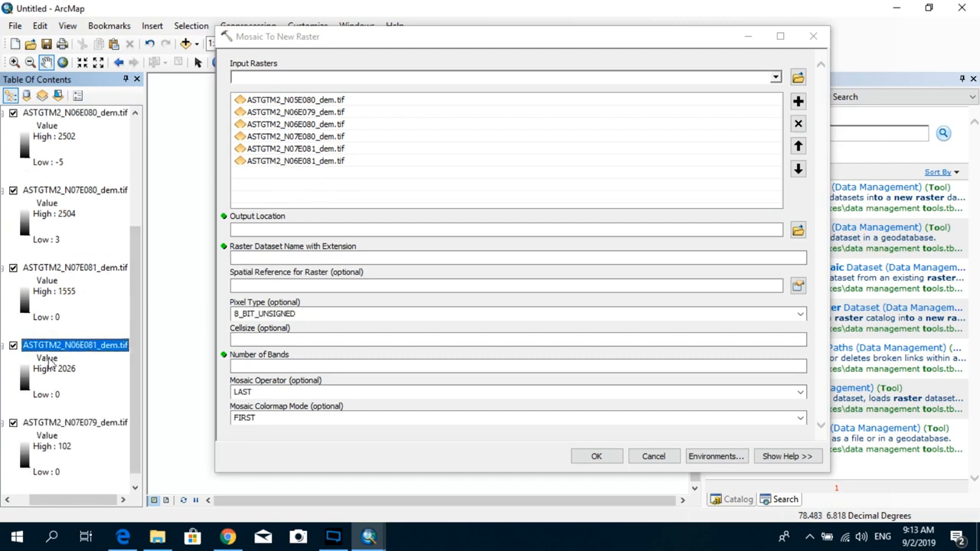
left_click_drag(84, 427, 334, 191)
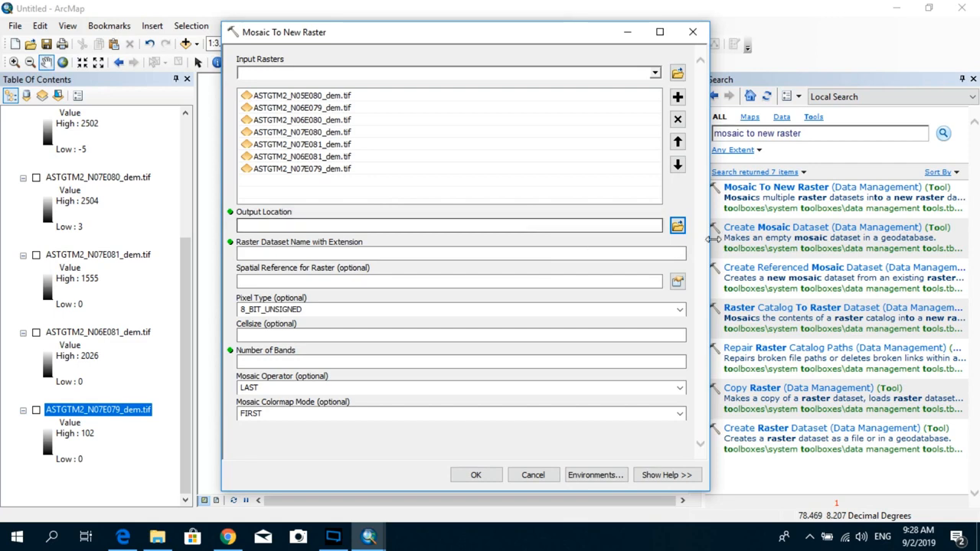
Step: Set the mosaic's output location to the folder C:\ArcGIS Tutorials\Creating a MOSAIC
left_click(678, 225)
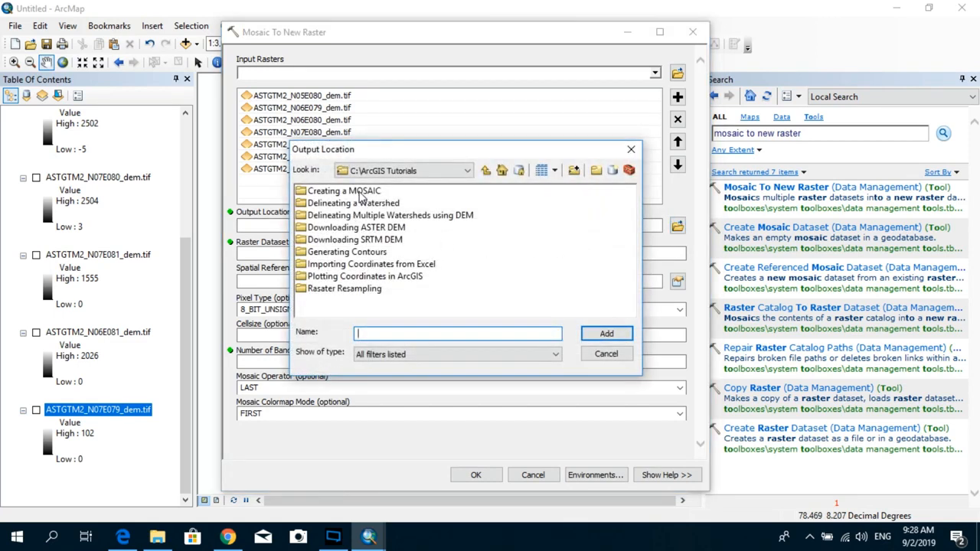
left_click(357, 191)
left_click(616, 335)
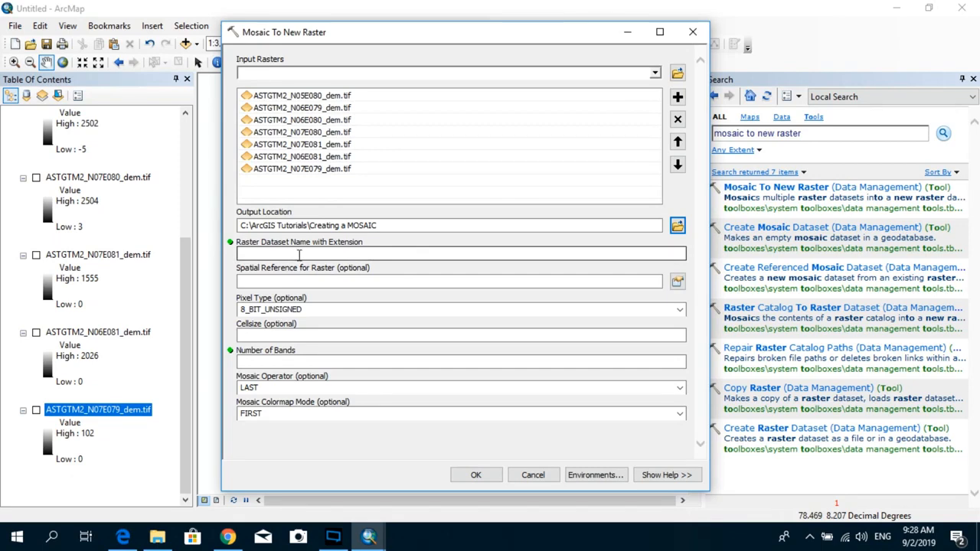
Step: Name the output raster dataset mosaic__DEM.tif, consulting the tool help for the supported file extensions
left_click(299, 255)
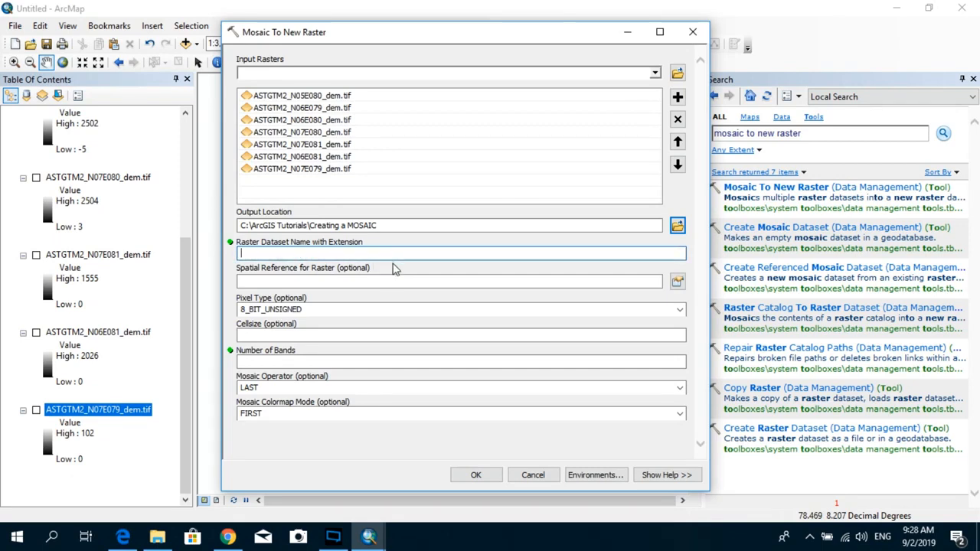
type("mosaic_D")
left_click_drag(409, 35, 382, 25)
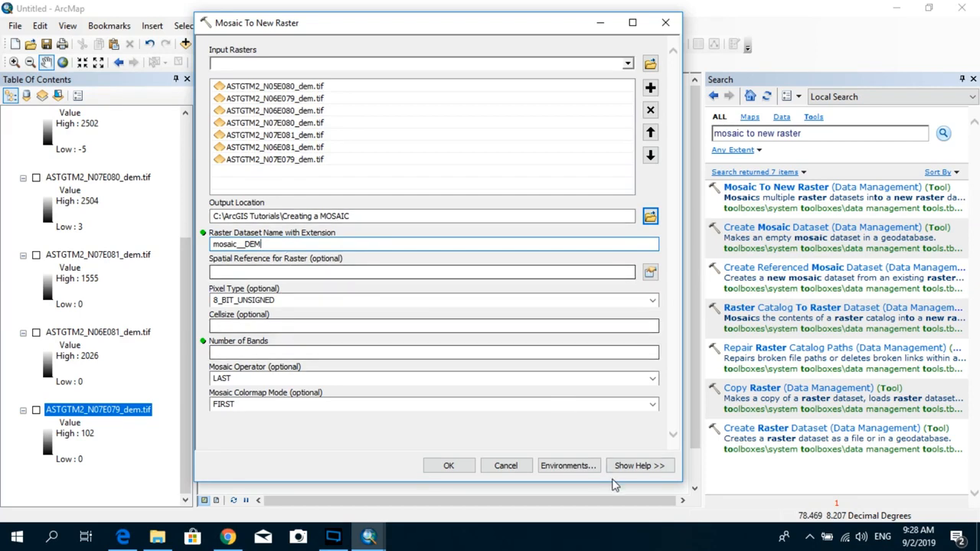
left_click(628, 466)
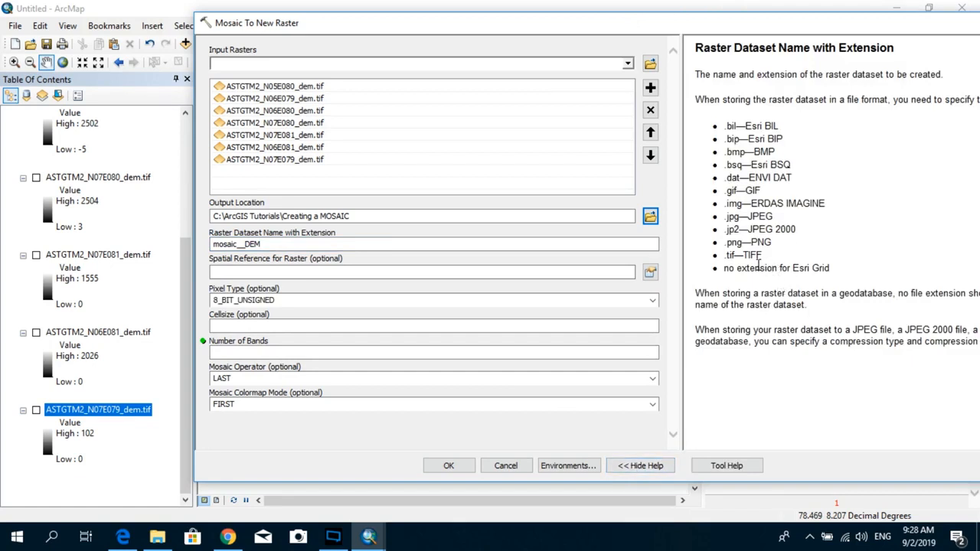
left_click(374, 245)
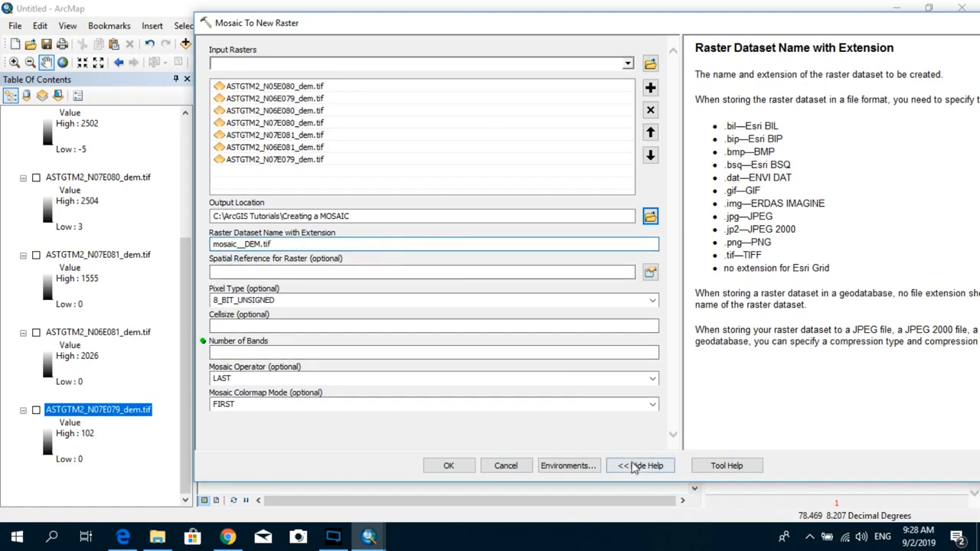
left_click(632, 466)
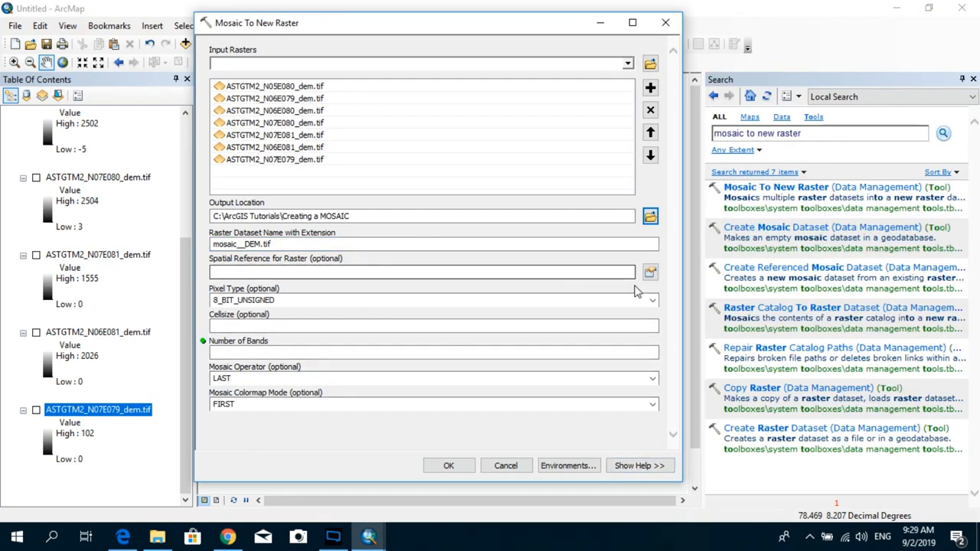
Step: Set the mosaic's spatial reference to the WGS 1984 geographic coordinate system from the World group
left_click(650, 273)
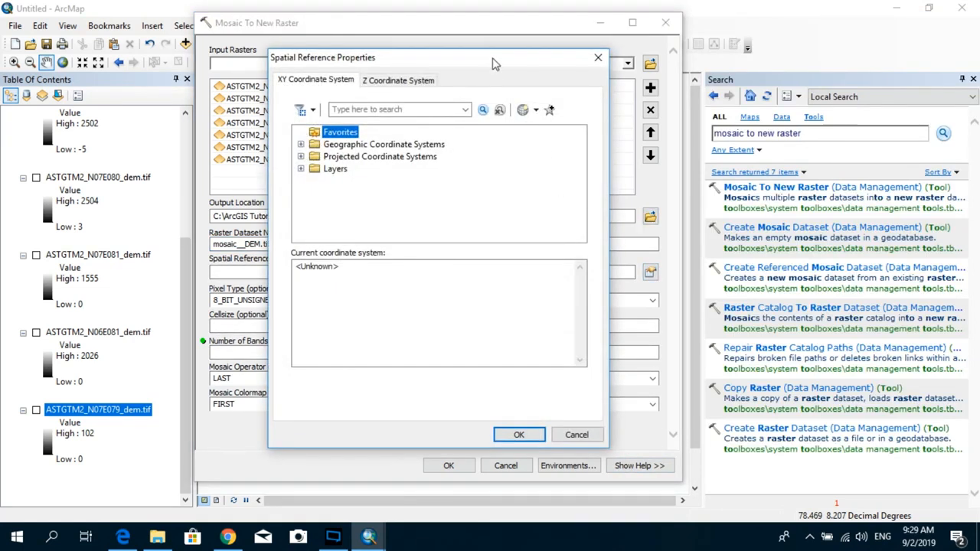
left_click_drag(494, 64, 588, 104)
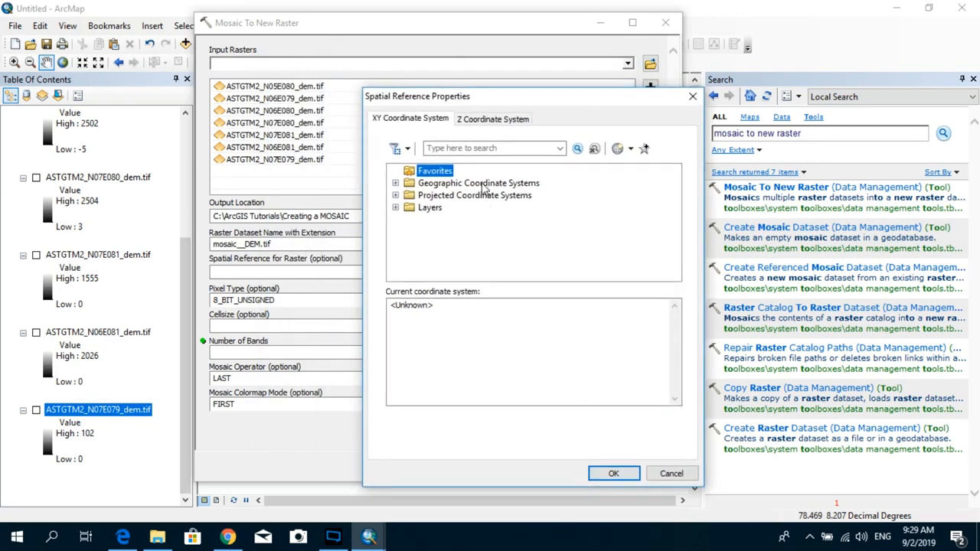
double_click(484, 189)
scroll(452, 245, "down", 2)
double_click(449, 246)
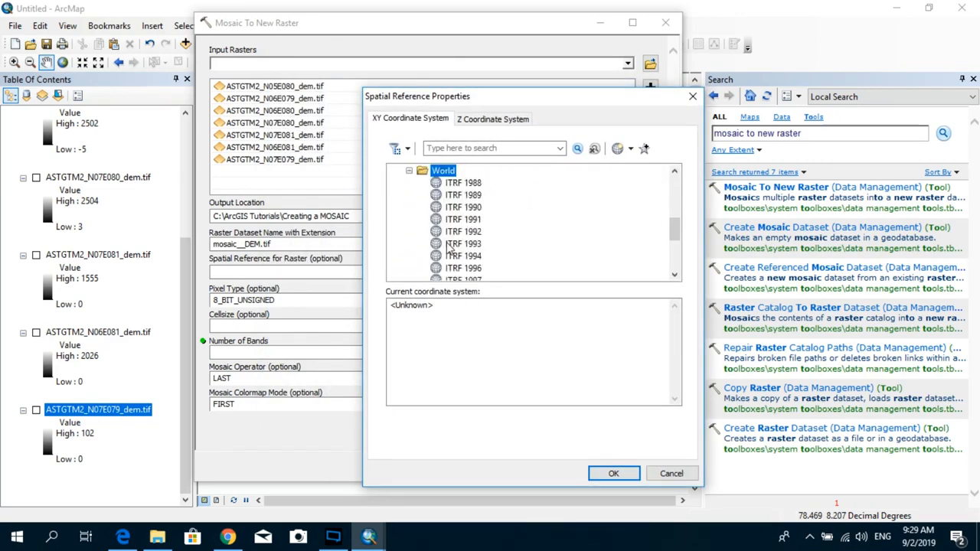
scroll(452, 247, "down", 4)
left_click(464, 244)
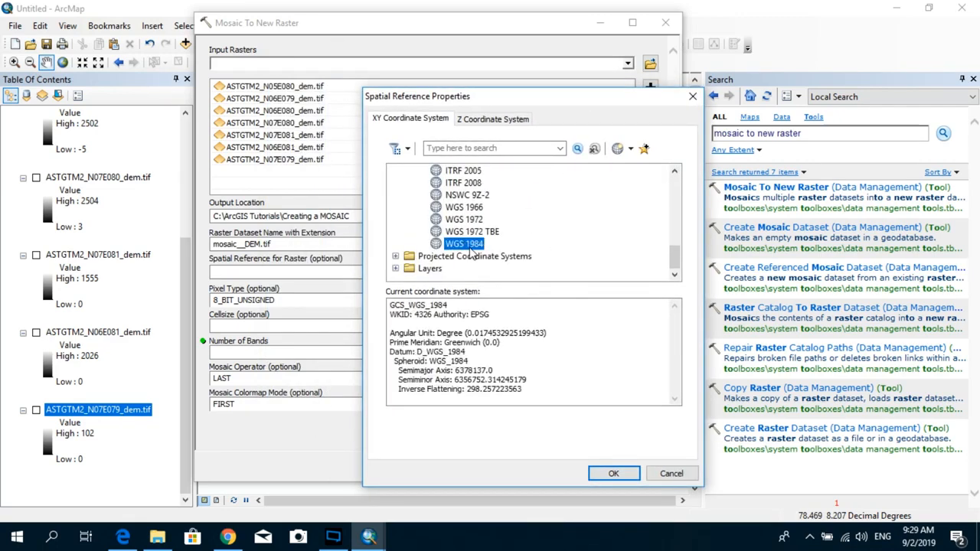
left_click(614, 473)
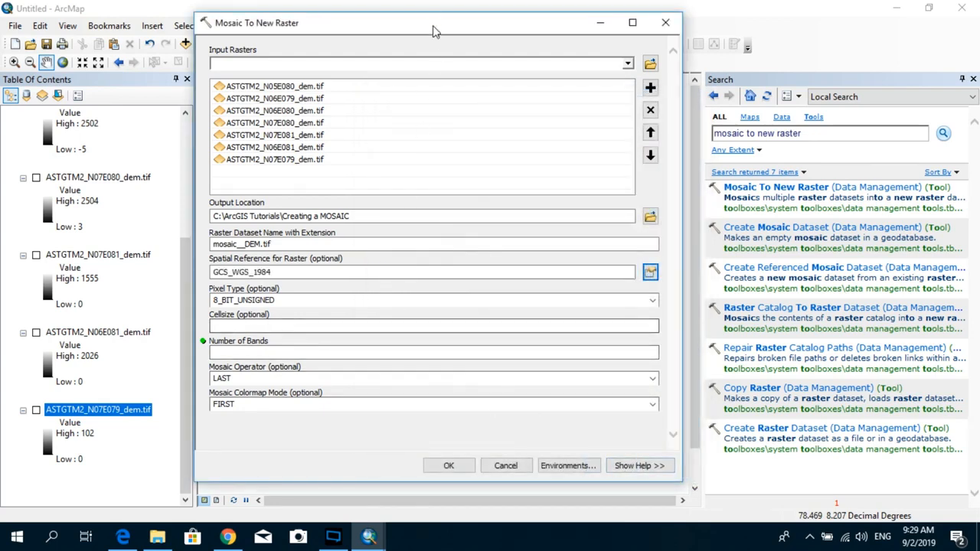
Step: Set the mosaic's pixel type to 16_BIT_SIGNED and its number of bands to 1
left_click_drag(432, 31, 494, 33)
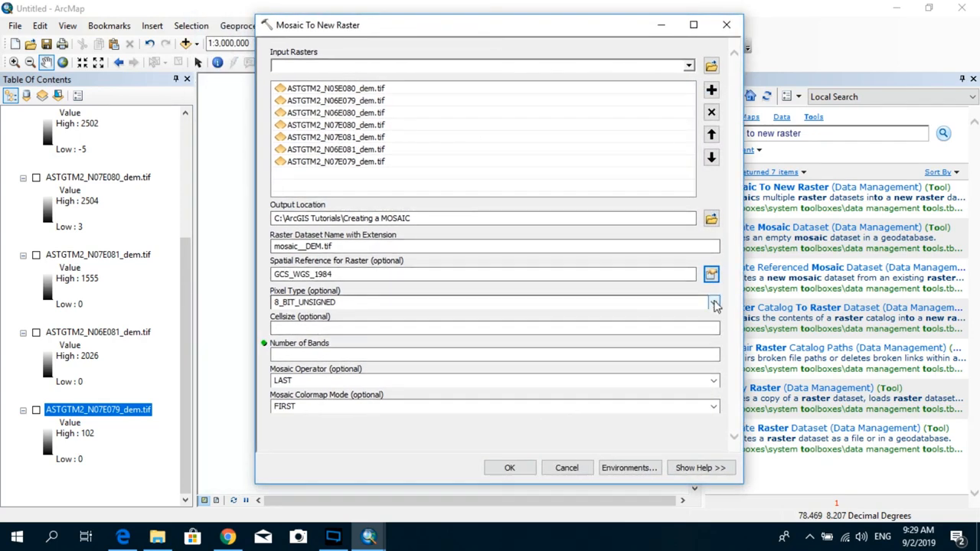
left_click(715, 305)
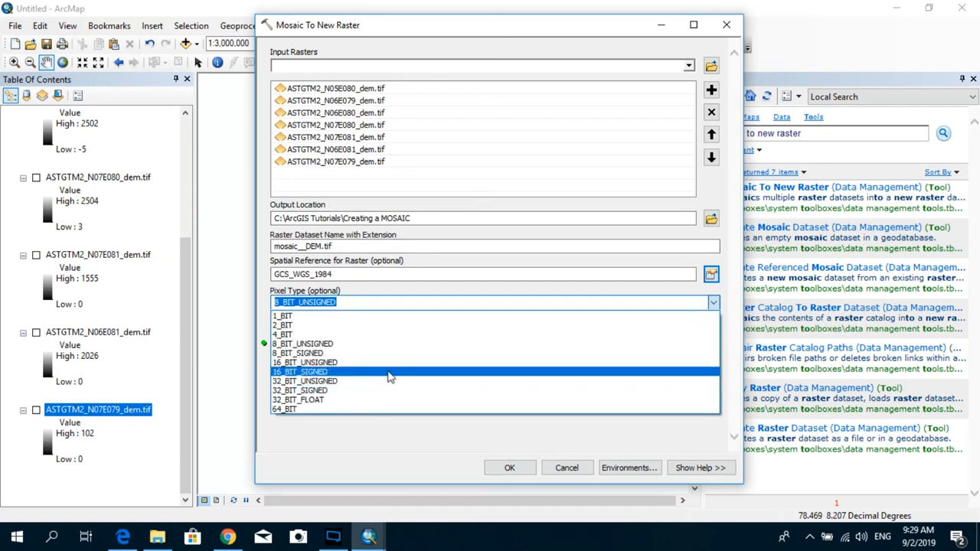
left_click(385, 373)
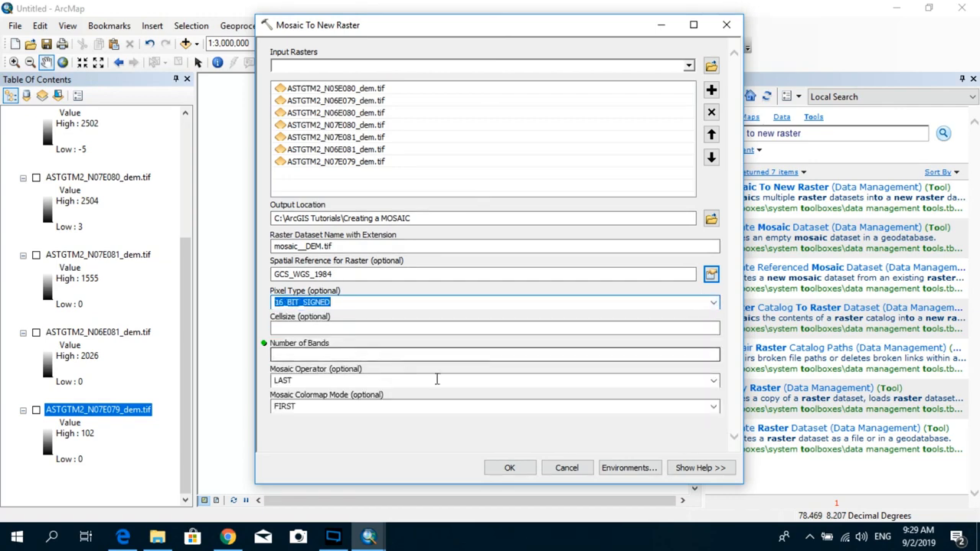
left_click(334, 356)
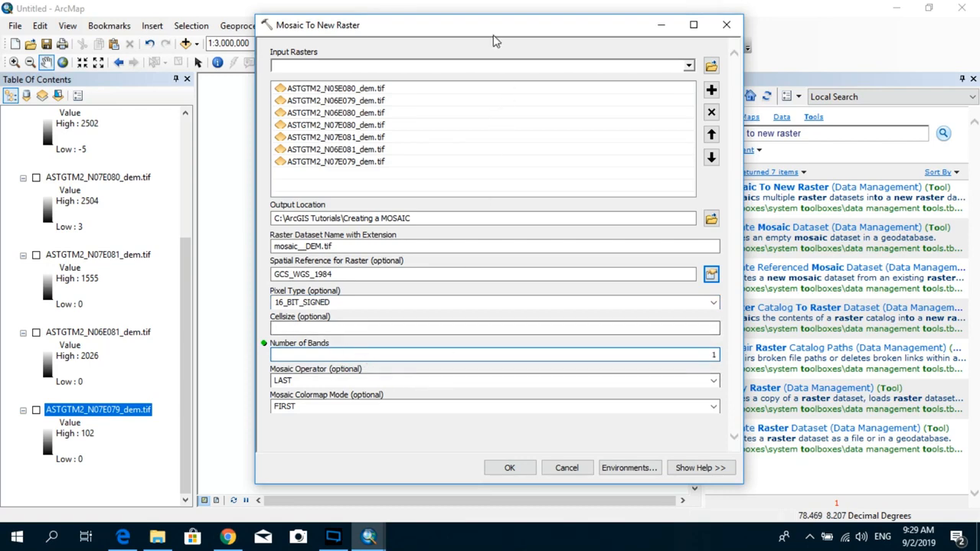
Step: Set the mosaic operator to BLEND and the mosaic colormap mode to MATCH
left_click_drag(492, 33, 477, 29)
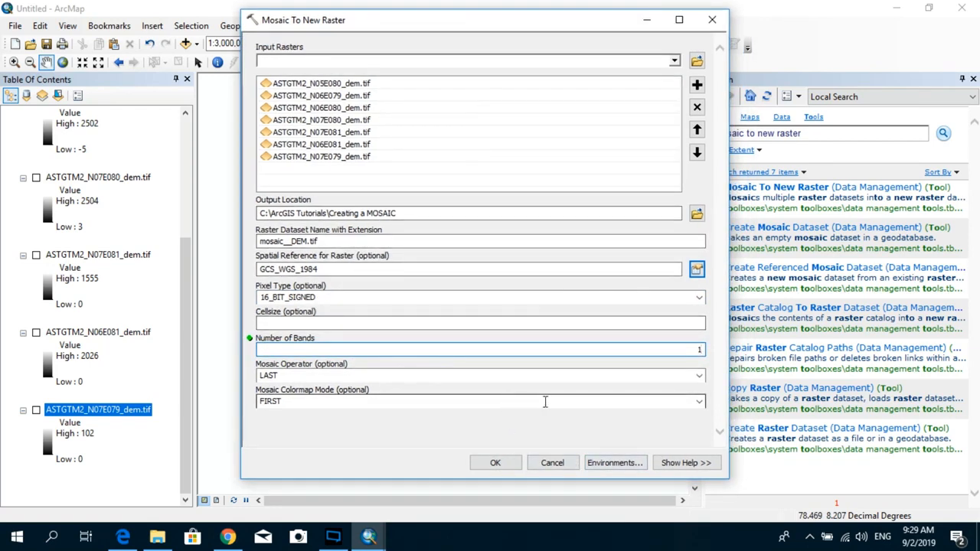
left_click(699, 376)
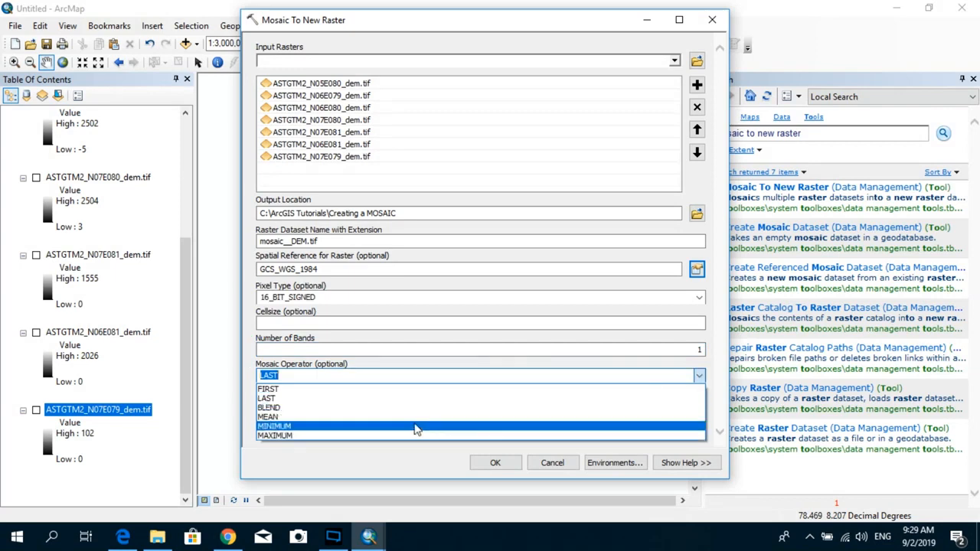
left_click(408, 412)
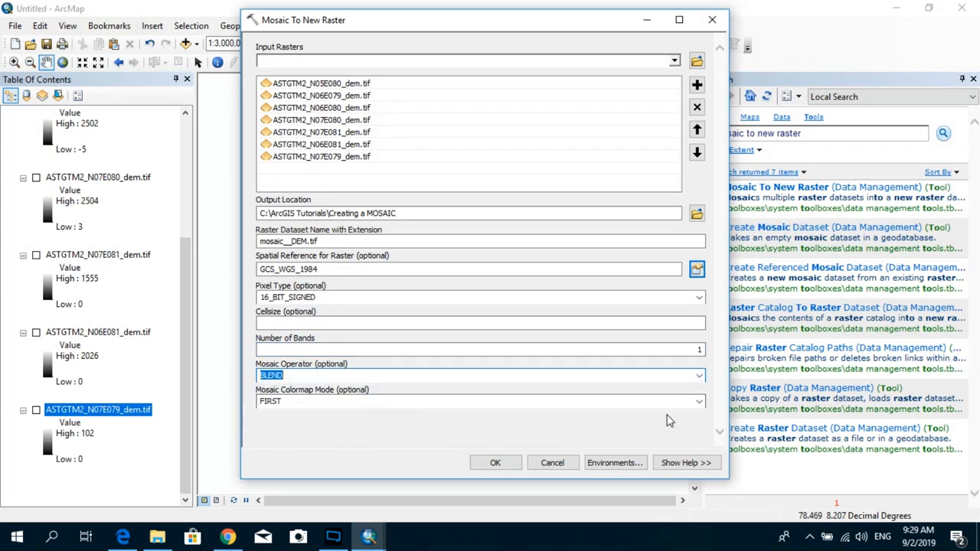
left_click(698, 402)
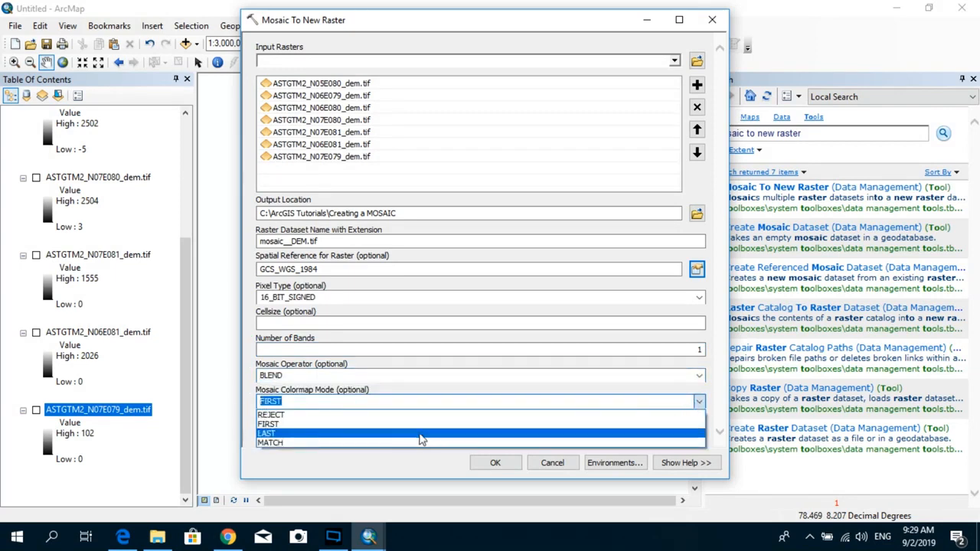
left_click(375, 443)
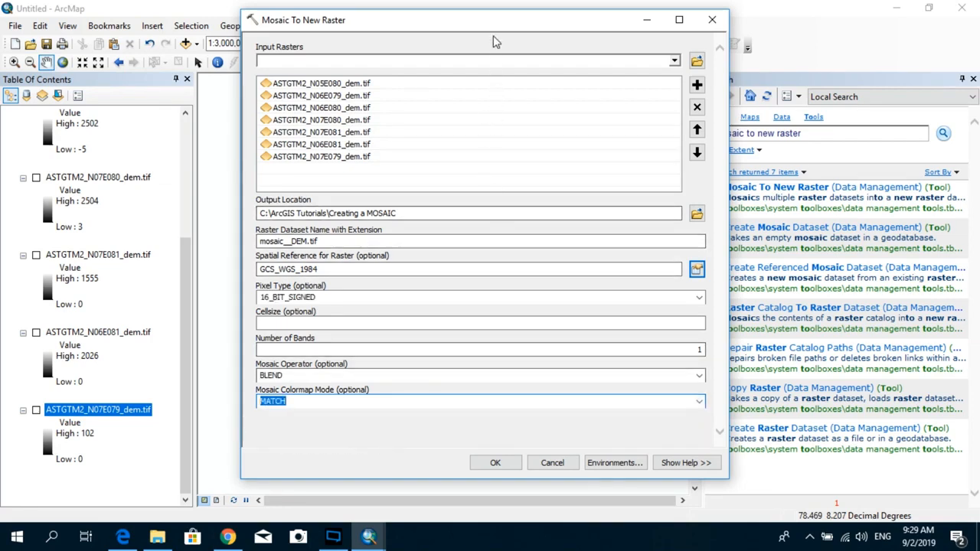
left_click_drag(495, 20, 467, 18)
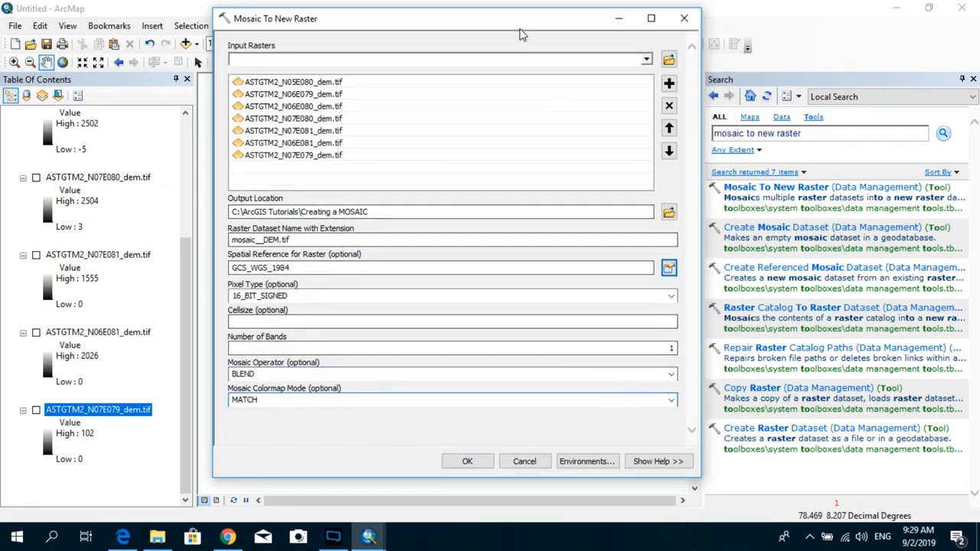
Step: Review the help for the mosaic operator options and run the Mosaic To New Raster tool
left_click_drag(519, 24, 448, 26)
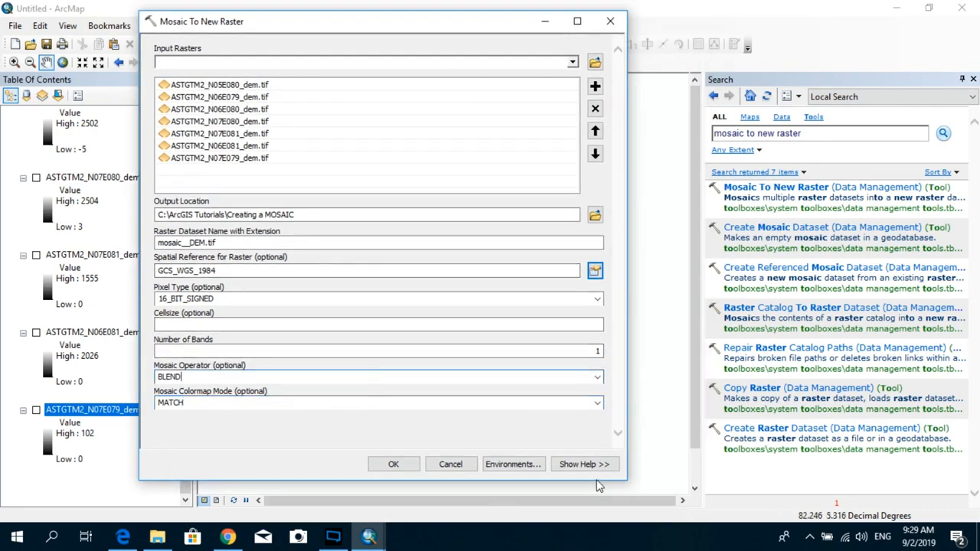
left_click(580, 465)
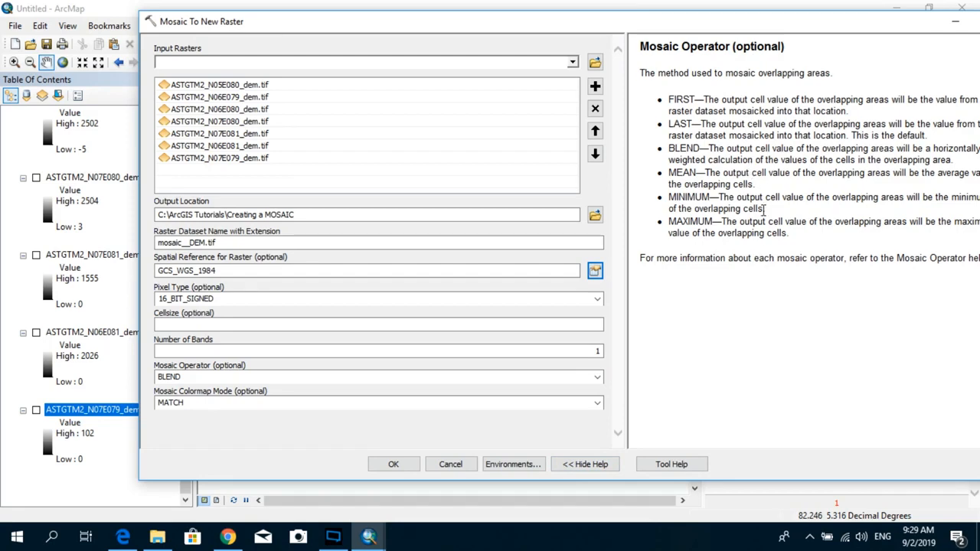
left_click(585, 467)
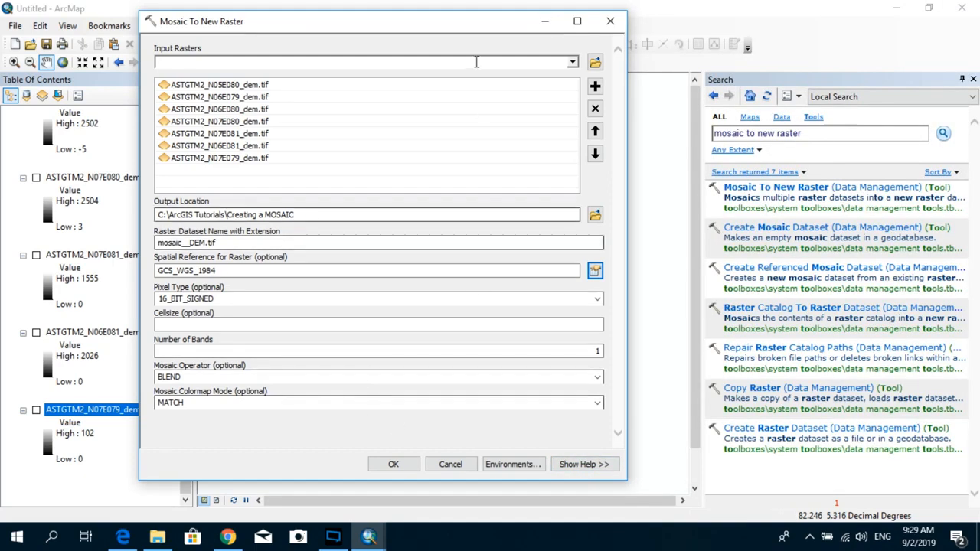
left_click_drag(452, 32, 486, 30)
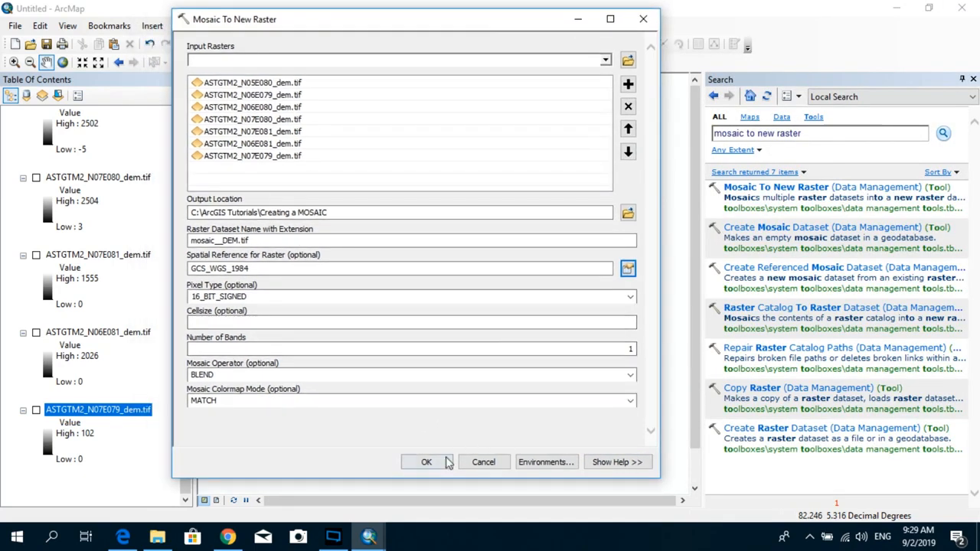
left_click(426, 463)
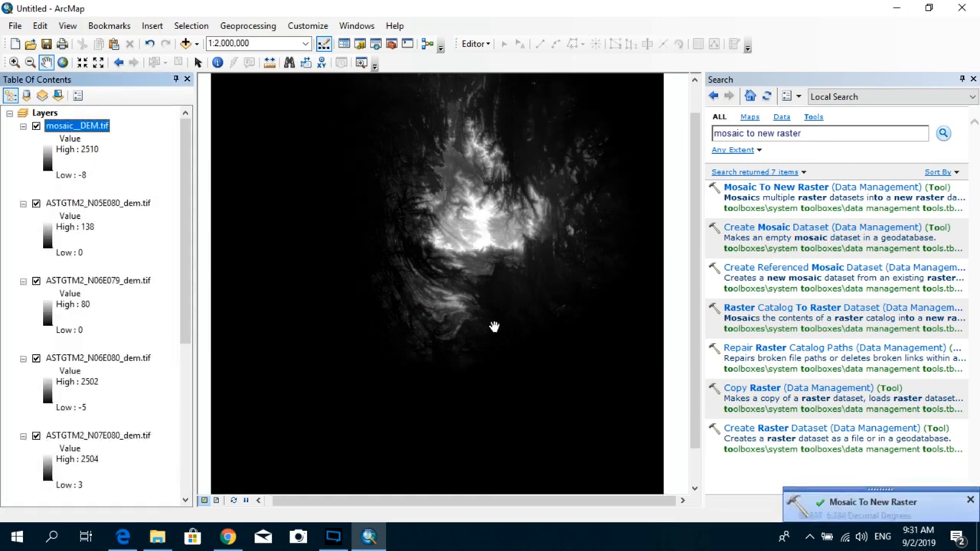
Step: Apply the inverted red-yellow-blue color ramp to the mosaic__DEM.tif layer and inspect the mosaic's highlands up close
left_click_drag(461, 312, 471, 314)
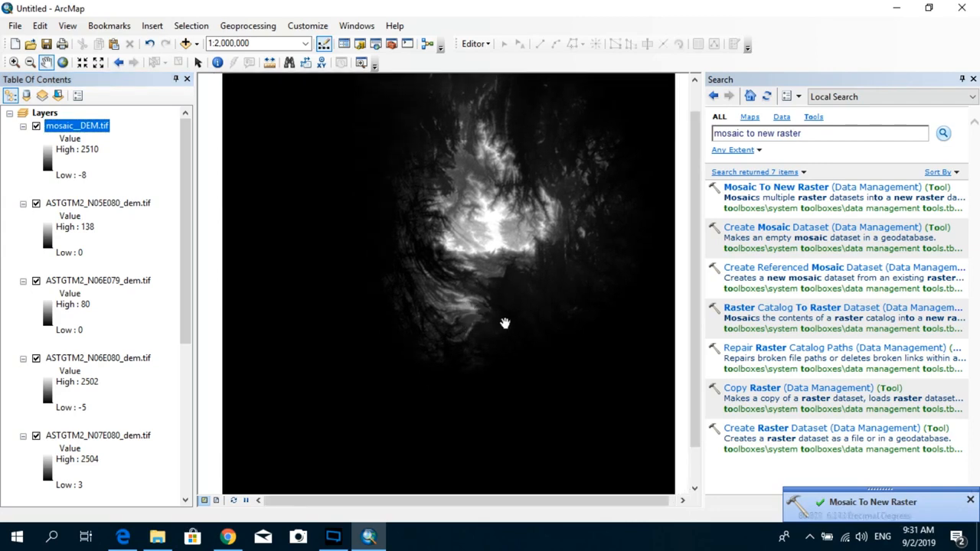
left_click(47, 161)
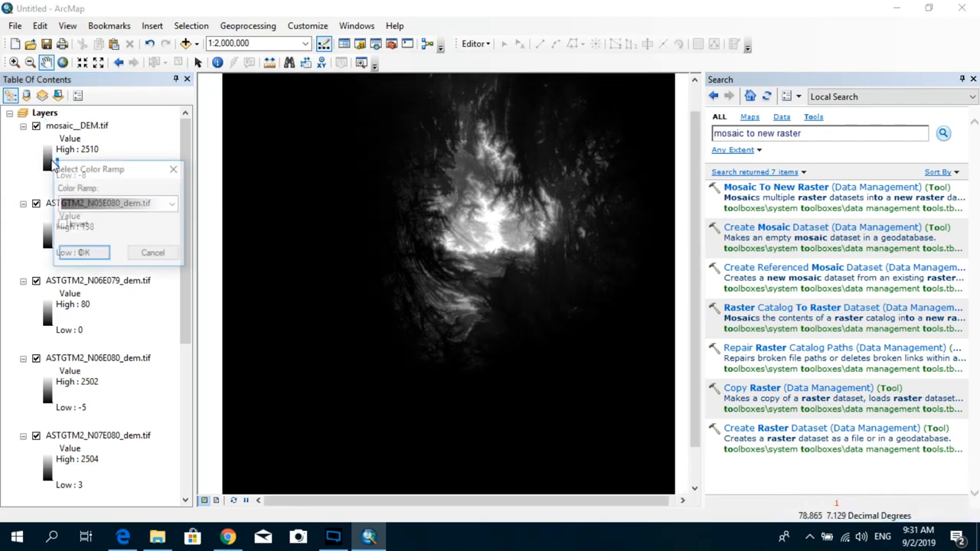
left_click(136, 205)
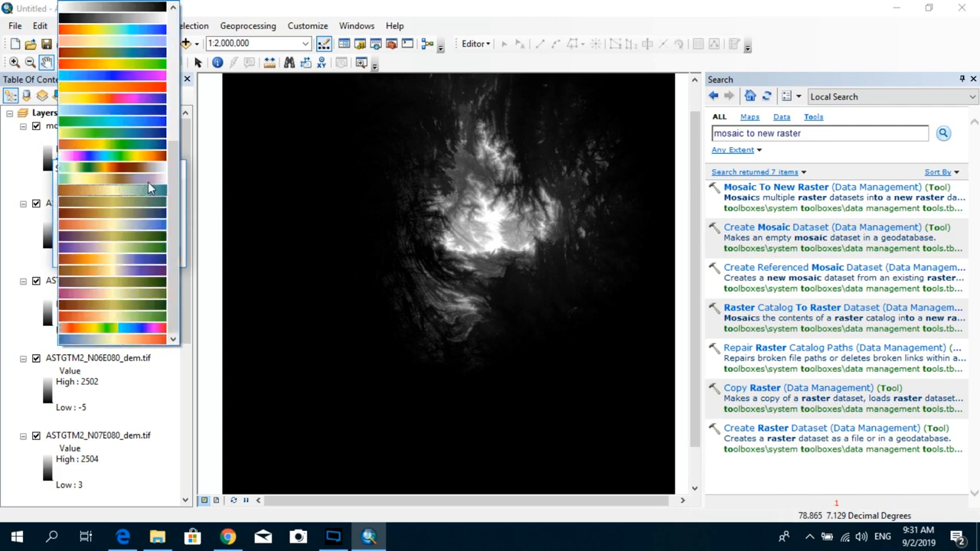
scroll(147, 222, "up", 3)
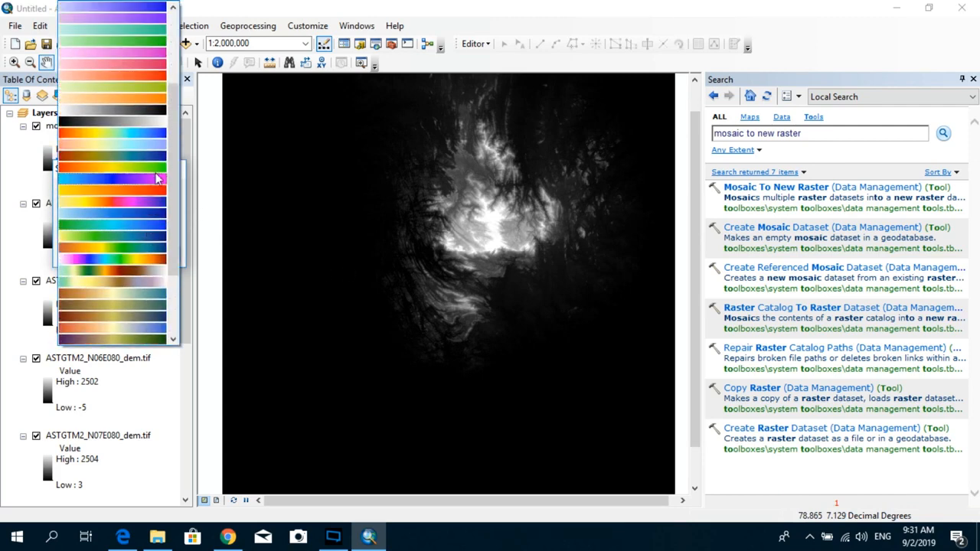
left_click(146, 134)
left_click(62, 225)
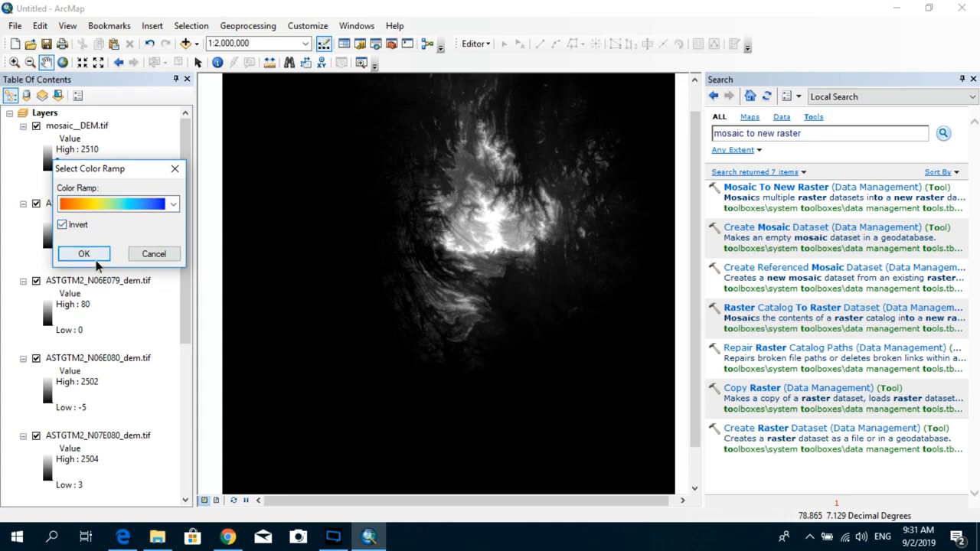
left_click(83, 254)
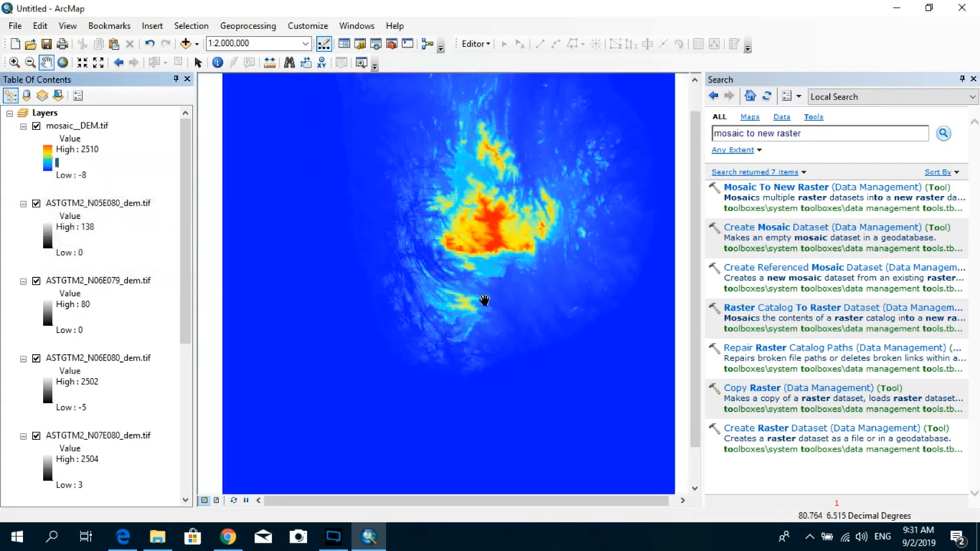
scroll(491, 307, "up", 2)
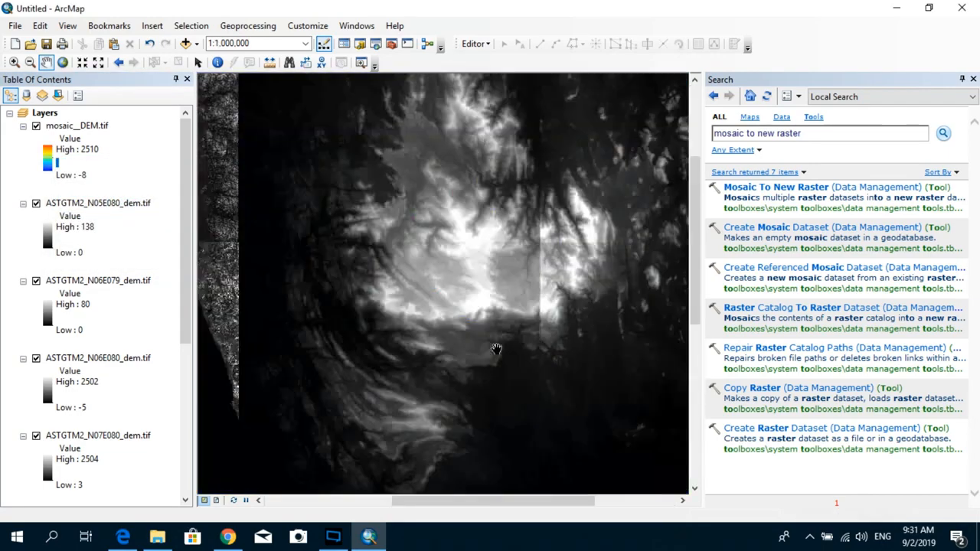